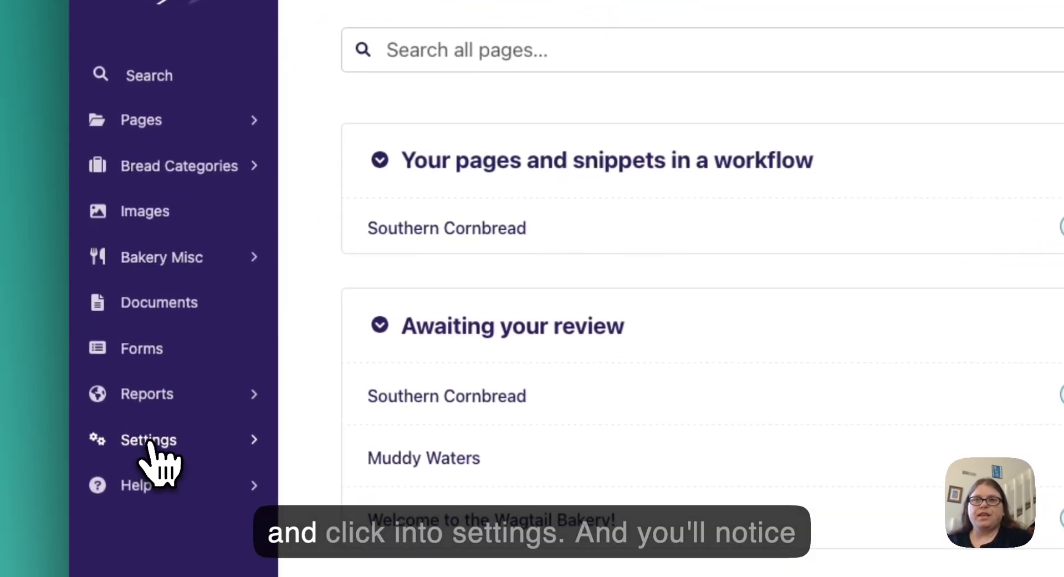
Review the existing workflow tasks and the task types offered for a new one, then return to the task list
{"action": "left_click", "coordinate": [149, 442]}
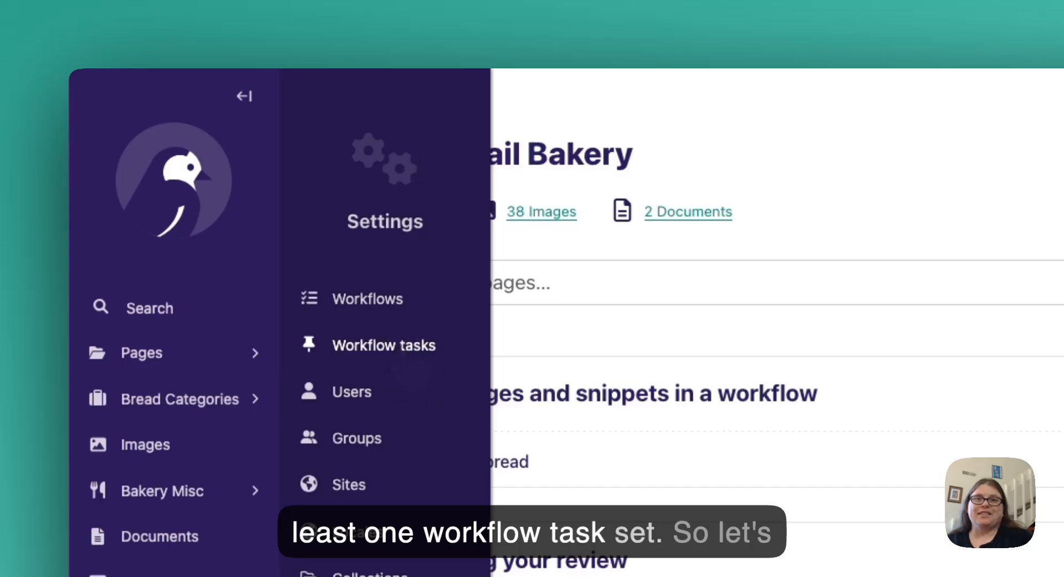
{"action": "left_click", "coordinate": [402, 349]}
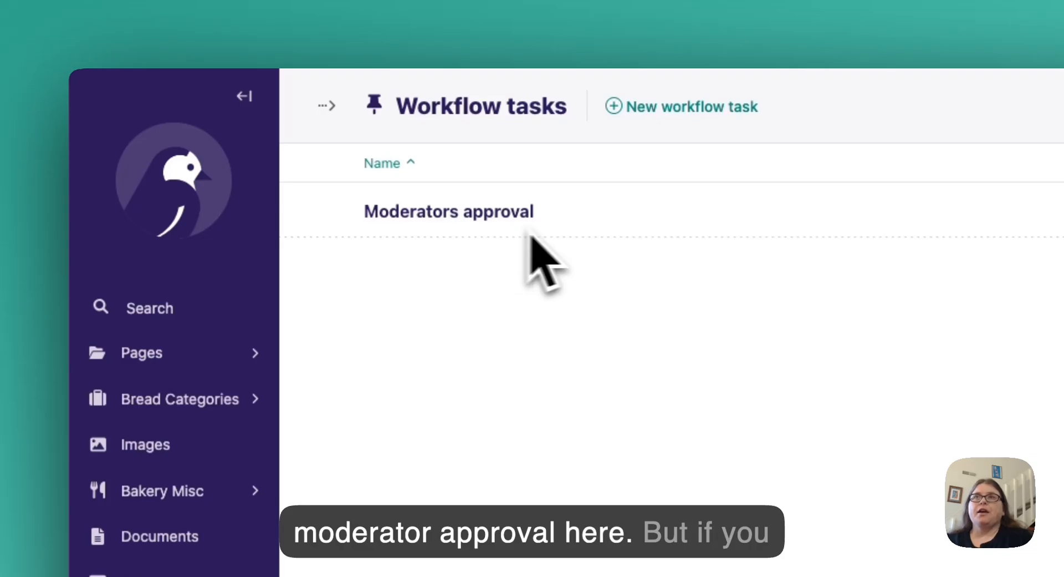
{"action": "left_click", "coordinate": [624, 111]}
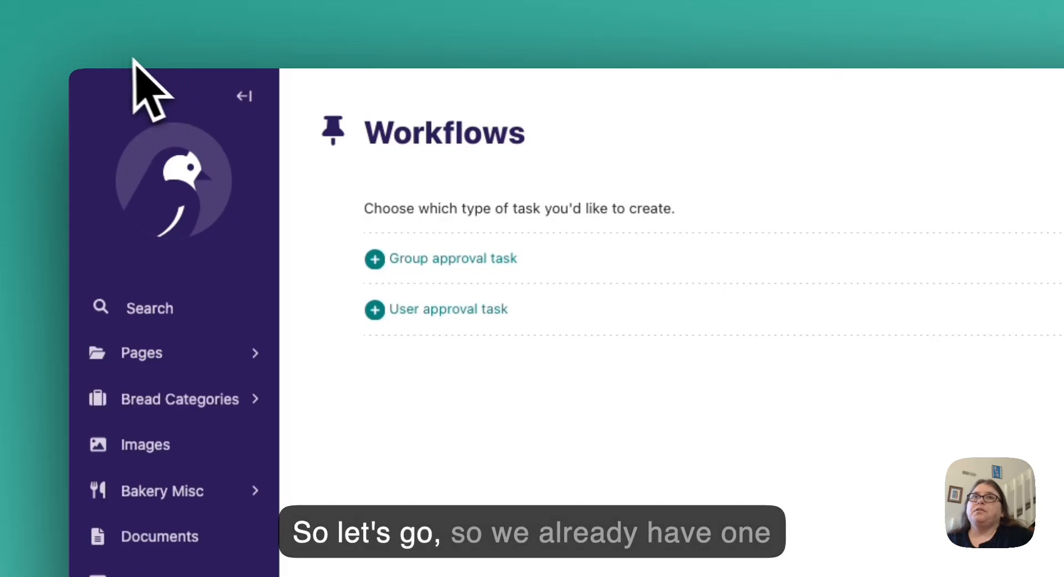
{"action": "left_click", "coordinate": [108, 53]}
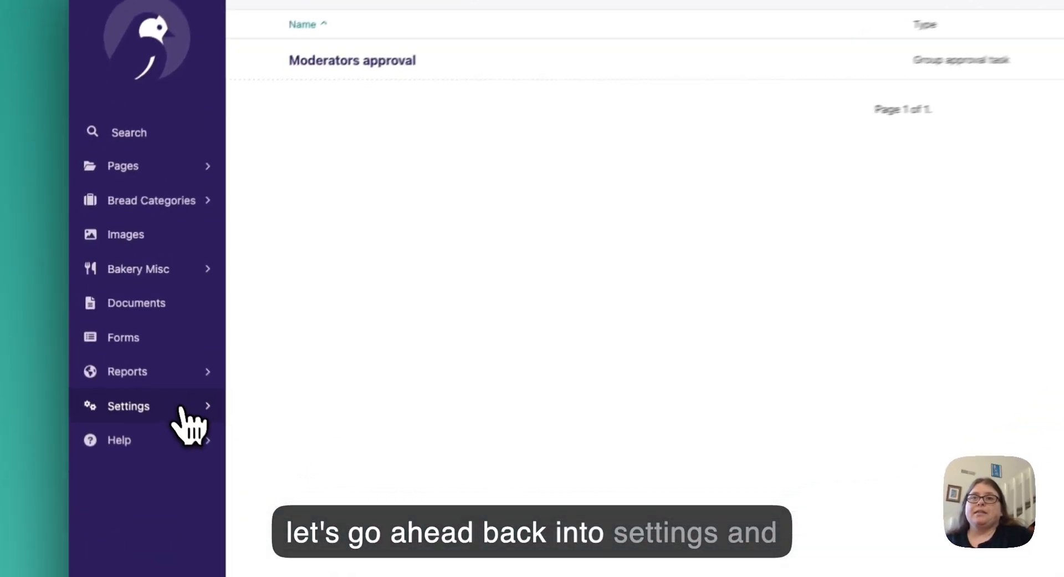
Start a new workflow and name it "Blog editor approval"
{"action": "left_click", "coordinate": [140, 347]}
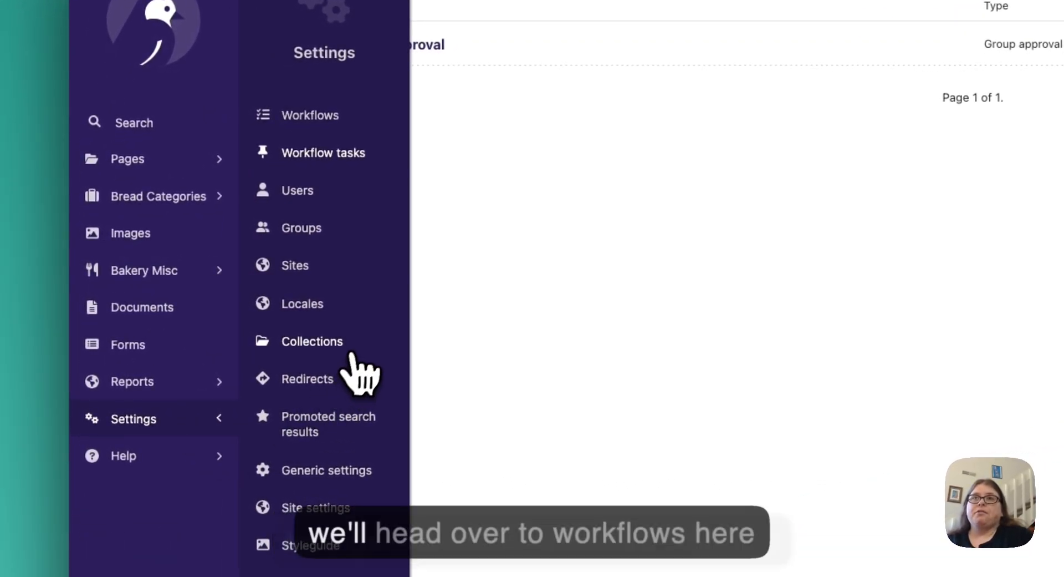
{"action": "left_click", "coordinate": [332, 115]}
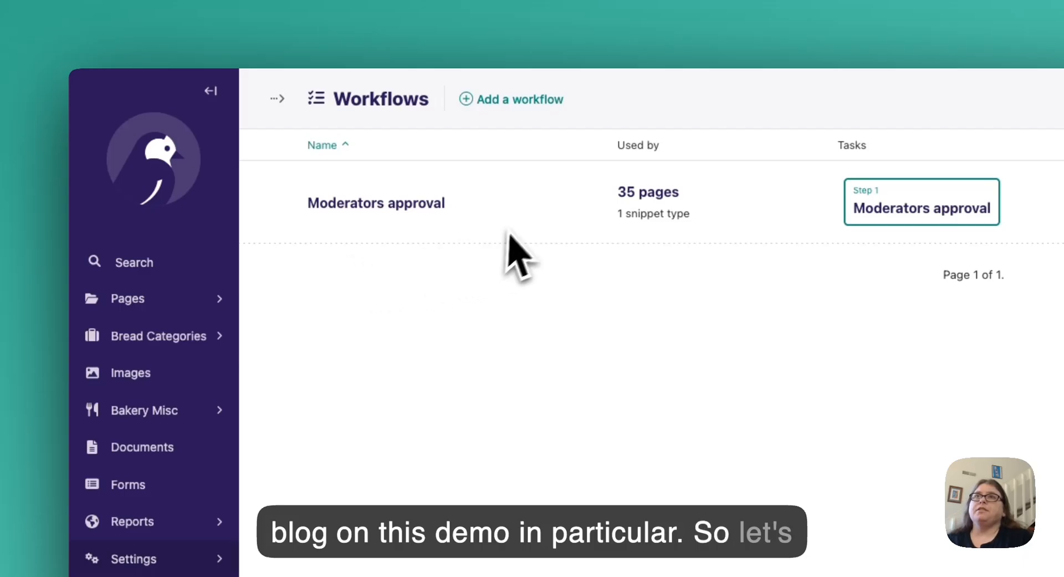
{"action": "left_click", "coordinate": [496, 103]}
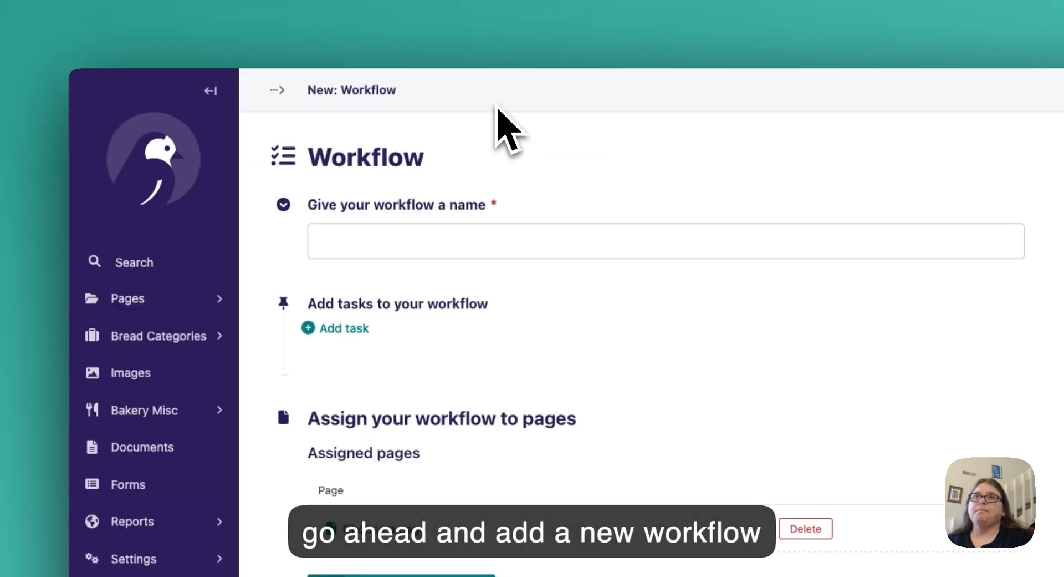
{"action": "left_click", "coordinate": [482, 240]}
{"action": "type", "text": "B"}
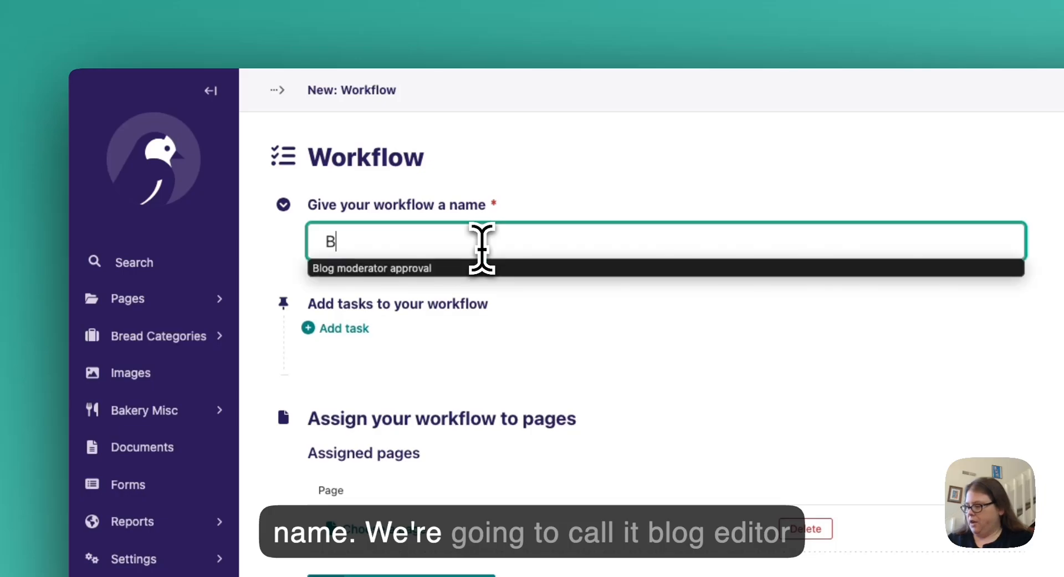
{"action": "type", "text": "log ed"}
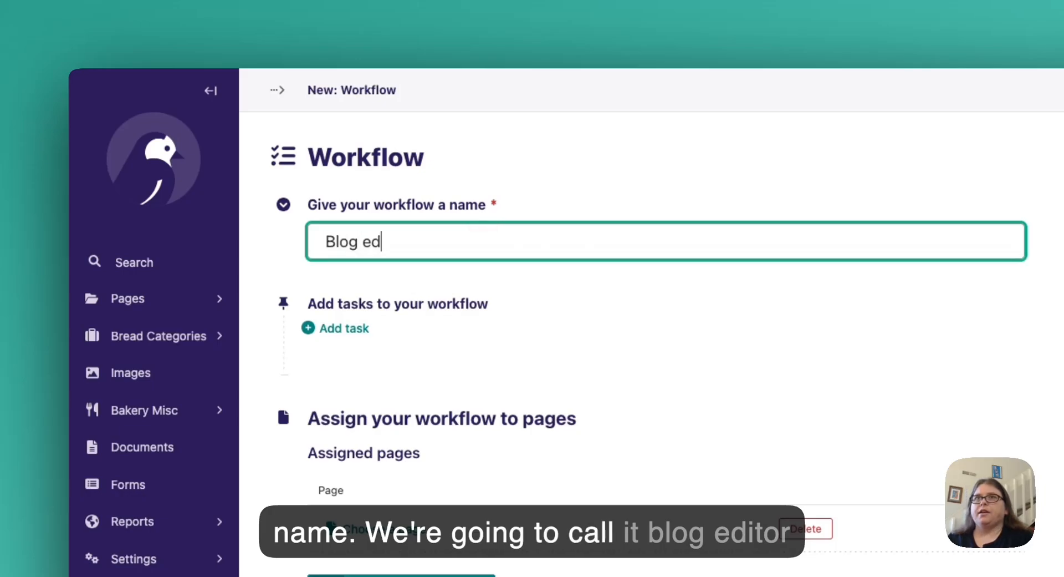
{"action": "type", "text": "itor a"}
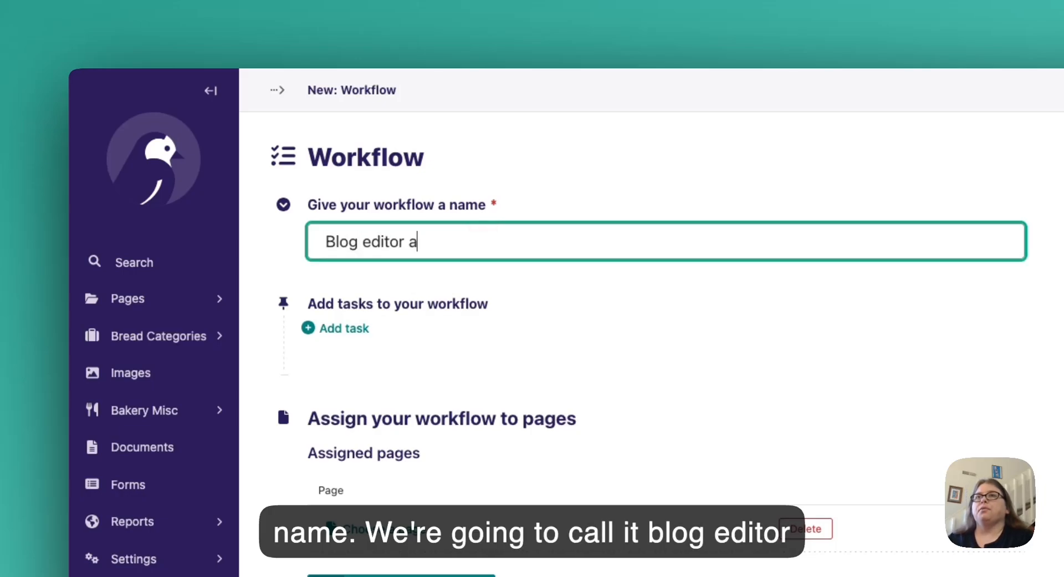
{"action": "type", "text": "pproval"}
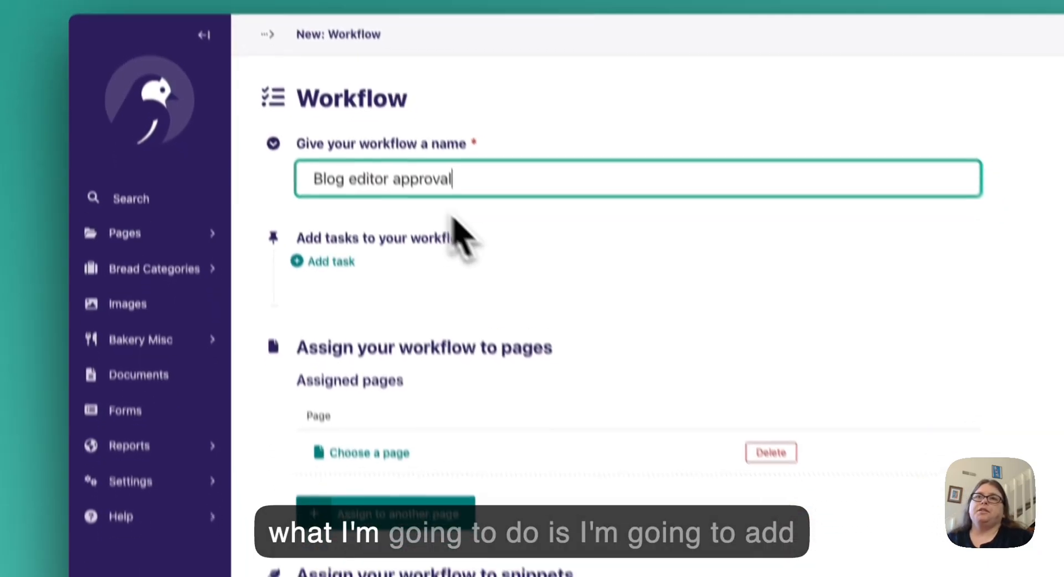
Add the existing "Moderators approval" task as the workflow's first task
{"action": "left_click", "coordinate": [324, 261]}
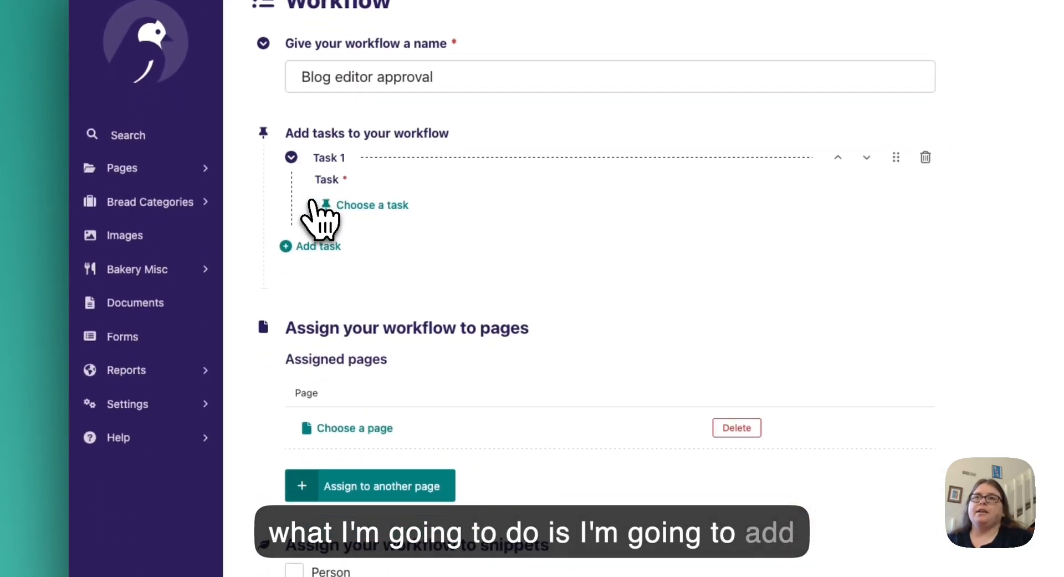
{"action": "left_click", "coordinate": [338, 206]}
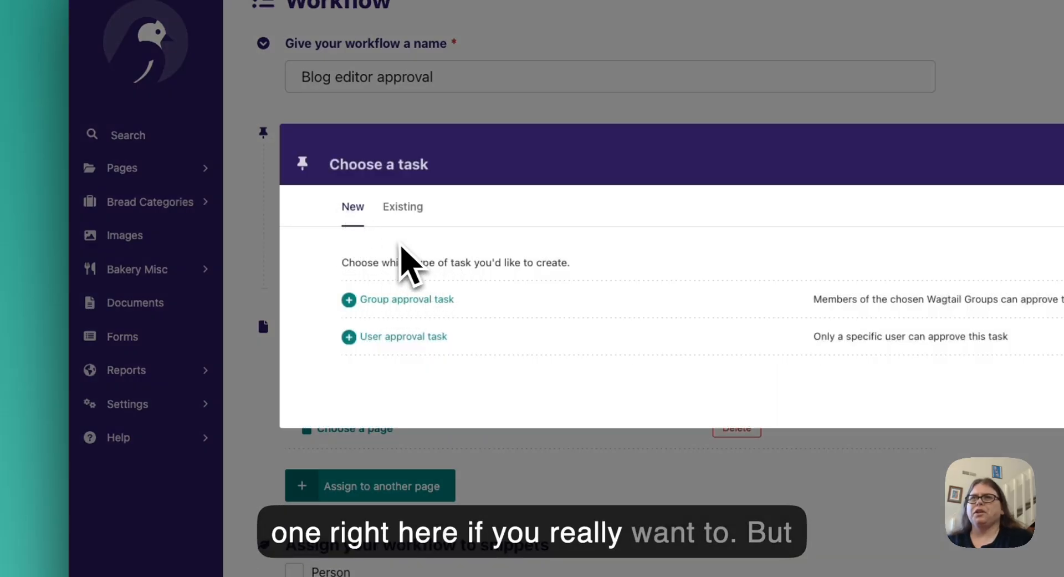
{"action": "left_click", "coordinate": [412, 210]}
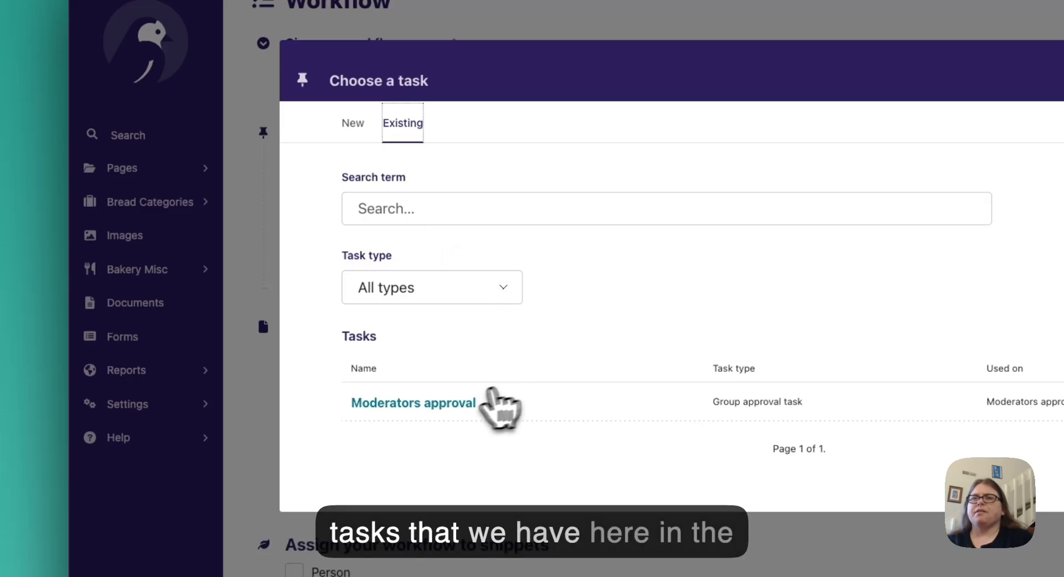
{"action": "left_click", "coordinate": [431, 404]}
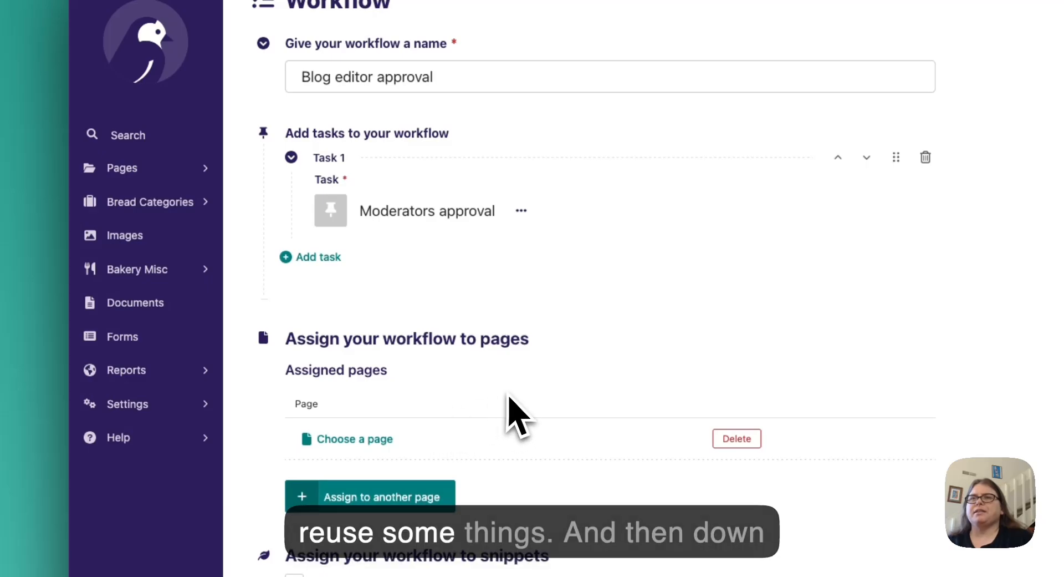
Assign the workflow to the Blog page beneath the "Welcome to the Wagtail Bakery!" home page and create the workflow
{"action": "scroll", "coordinate": [516, 416], "scroll_direction": "down", "scroll_amount": 1}
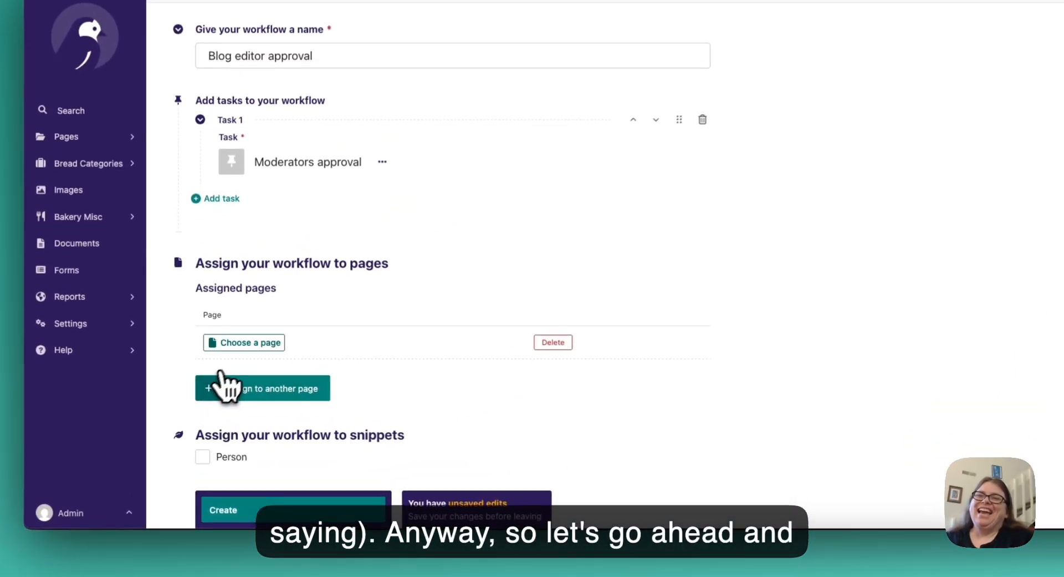
{"action": "left_click", "coordinate": [244, 342]}
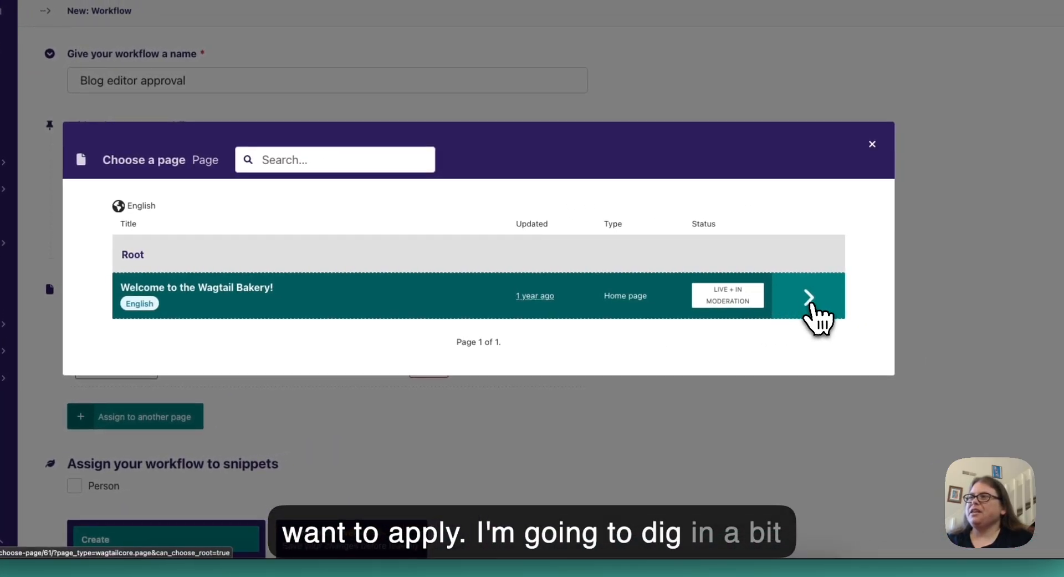
{"action": "left_click", "coordinate": [810, 305]}
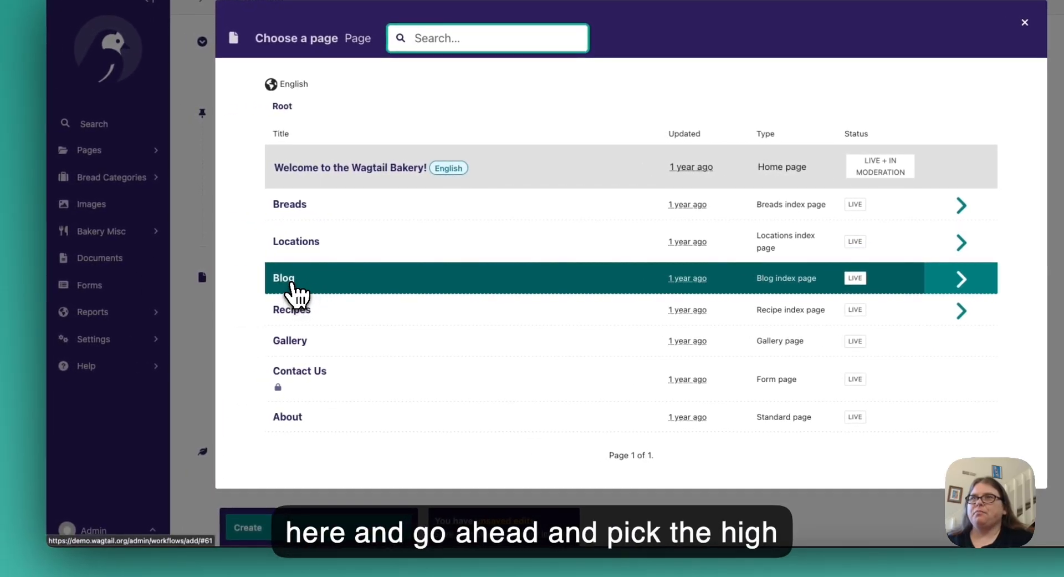
{"action": "left_click", "coordinate": [292, 284]}
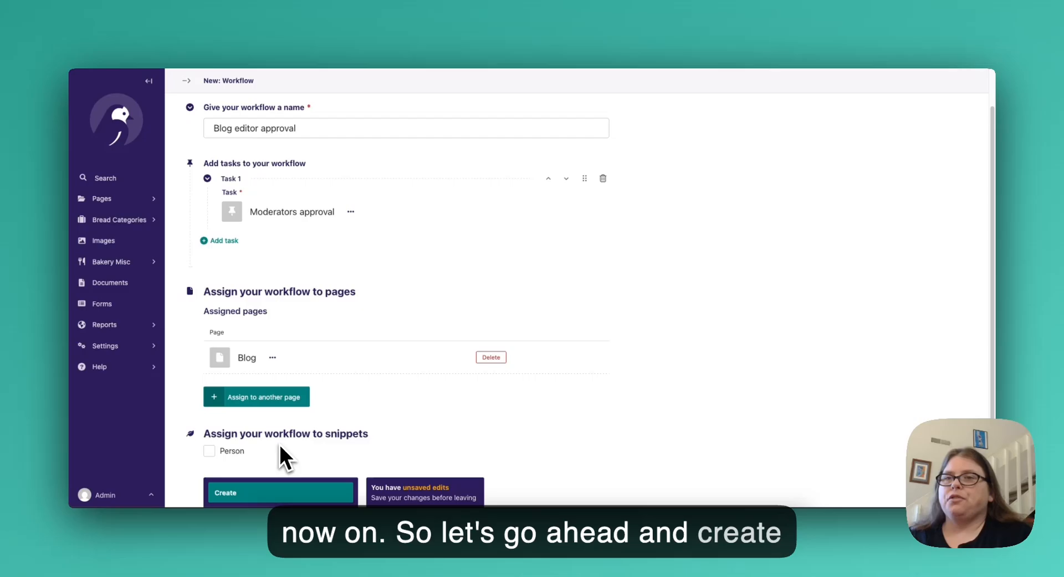
{"action": "left_click", "coordinate": [292, 494]}
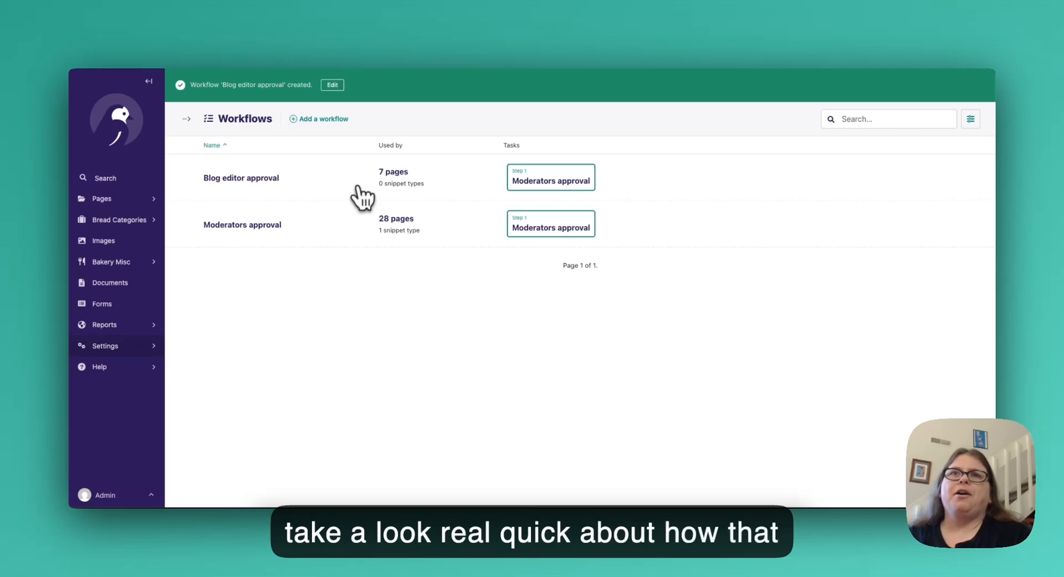
Start a new child page under the Wagtail Bakery's Blog page
{"action": "left_click", "coordinate": [109, 200]}
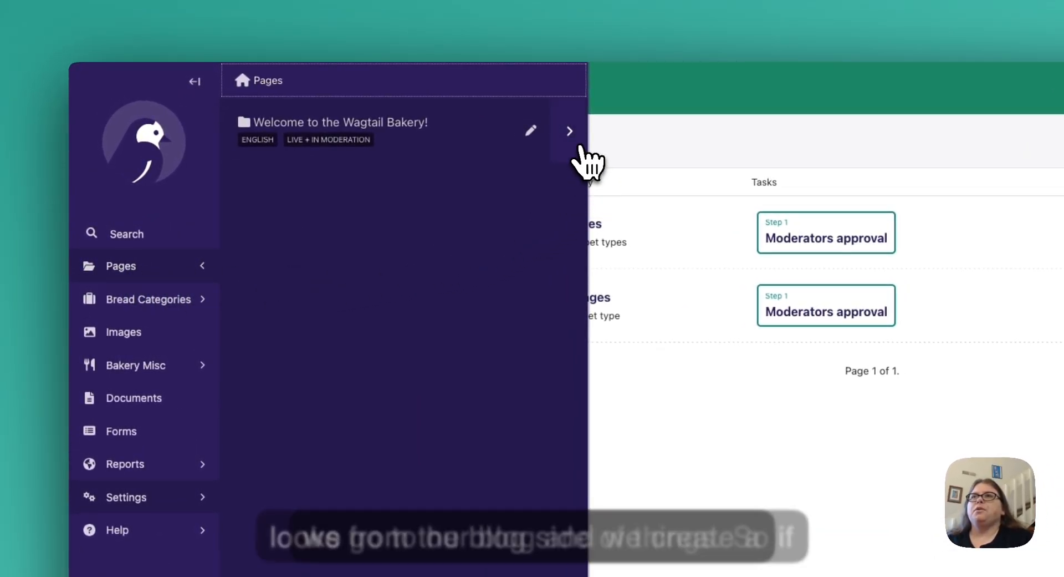
{"action": "left_click", "coordinate": [580, 147]}
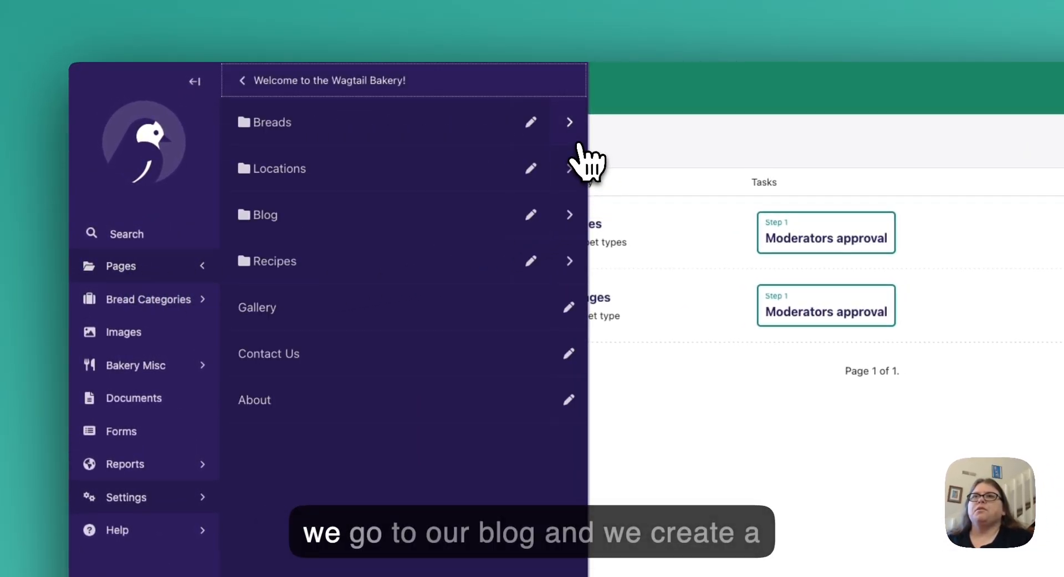
{"action": "left_click", "coordinate": [274, 231]}
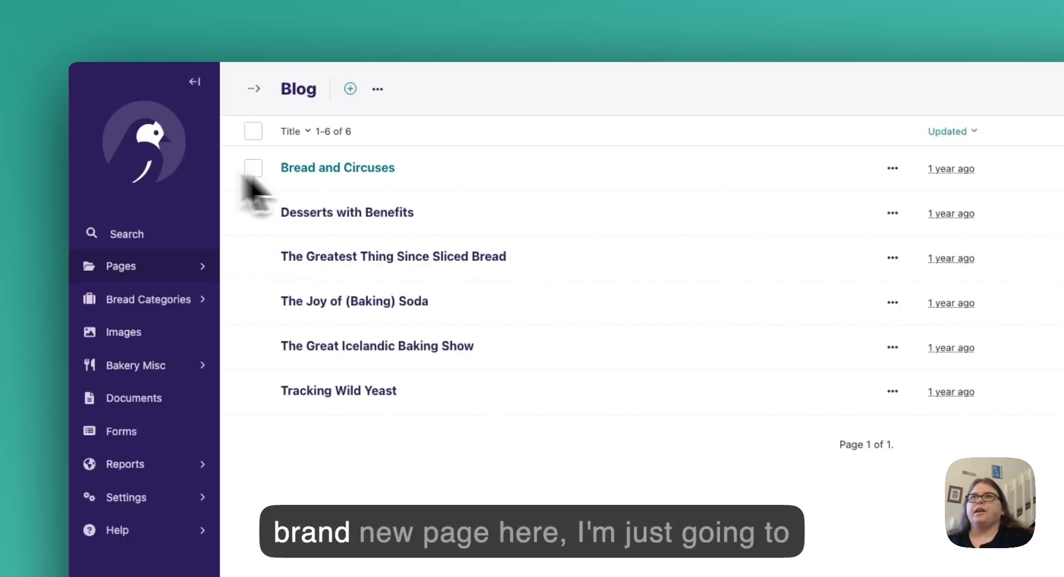
{"action": "left_click", "coordinate": [350, 90]}
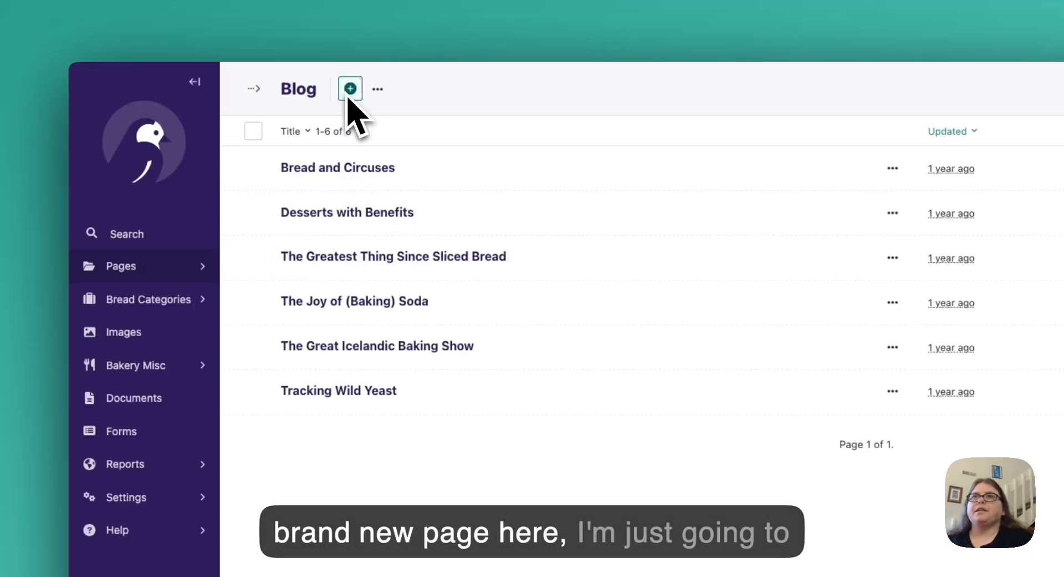
Title the new blog page "Birds are amazing!"
{"action": "left_click", "coordinate": [368, 197]}
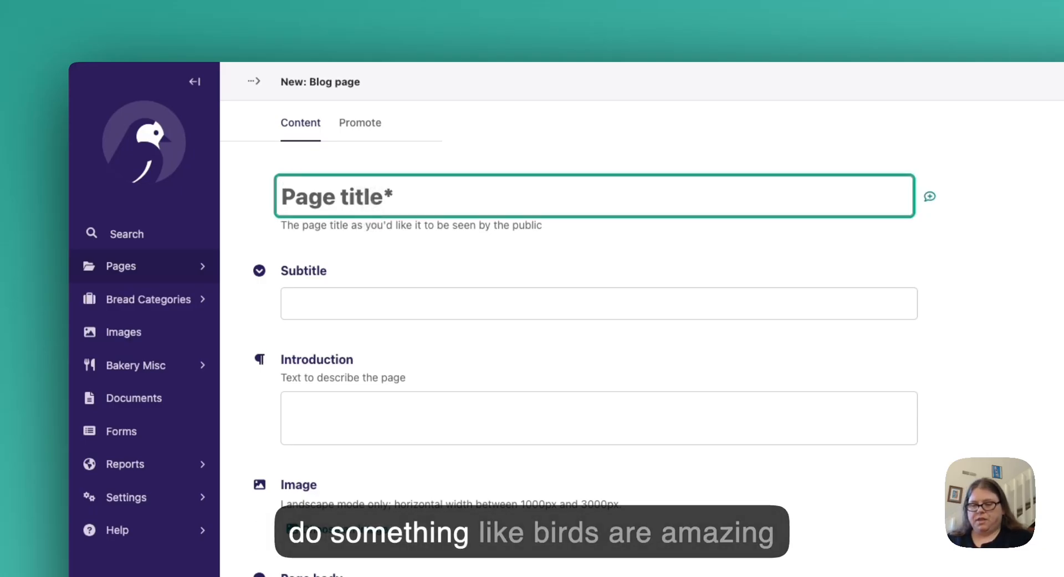
{"action": "type", "text": "Bikr"}
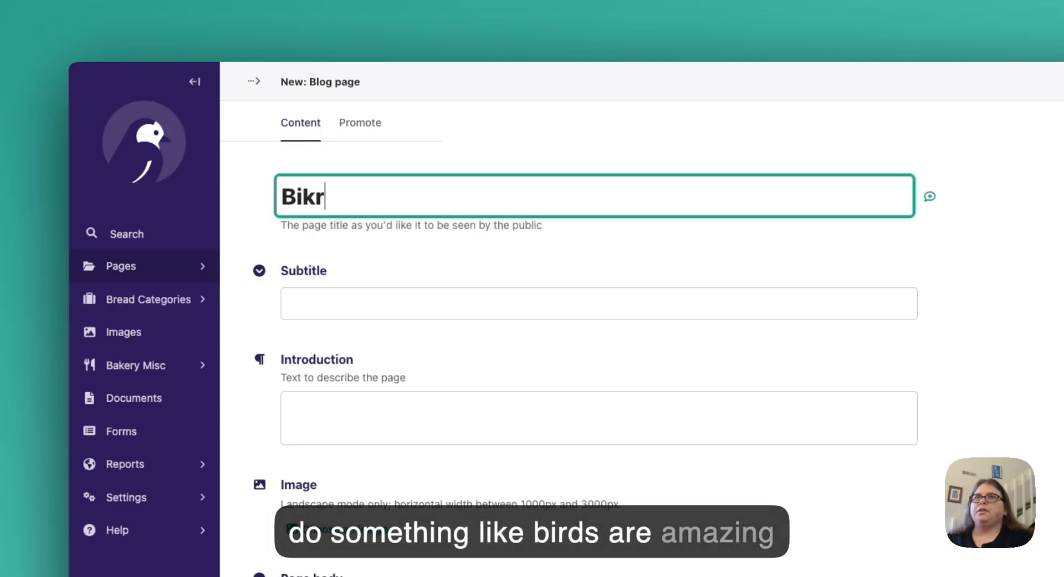
{"action": "key", "text": "BackSpace"}
{"action": "key", "text": "BackSpace"}
{"action": "type", "text": "rds are amazing!"}
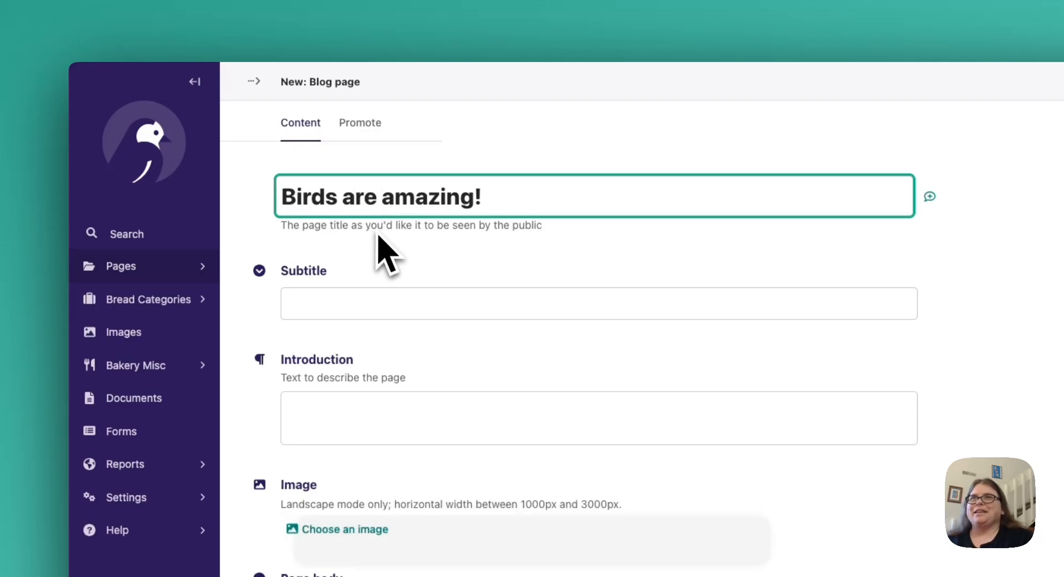
Choose the existing waterfall picture from the image library as the blog page's image
{"action": "left_click", "coordinate": [400, 294]}
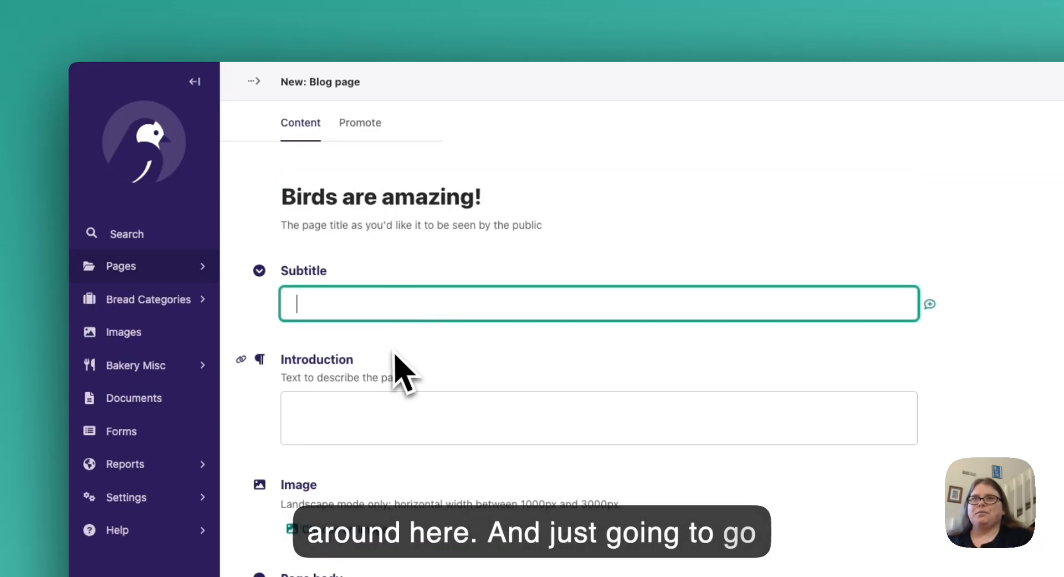
{"action": "scroll", "coordinate": [397, 372], "scroll_direction": "down", "scroll_amount": 2}
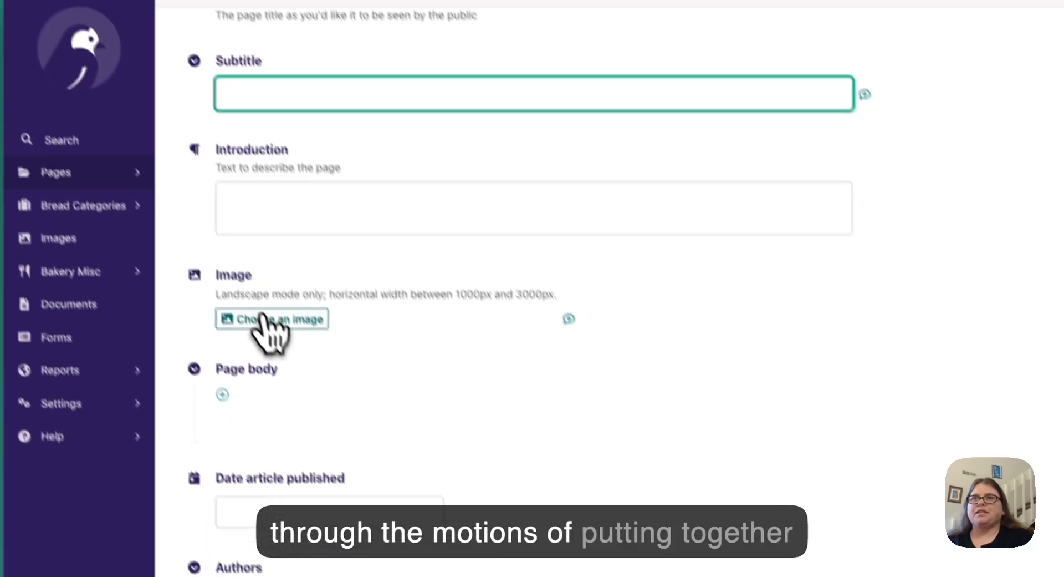
{"action": "left_click", "coordinate": [332, 414]}
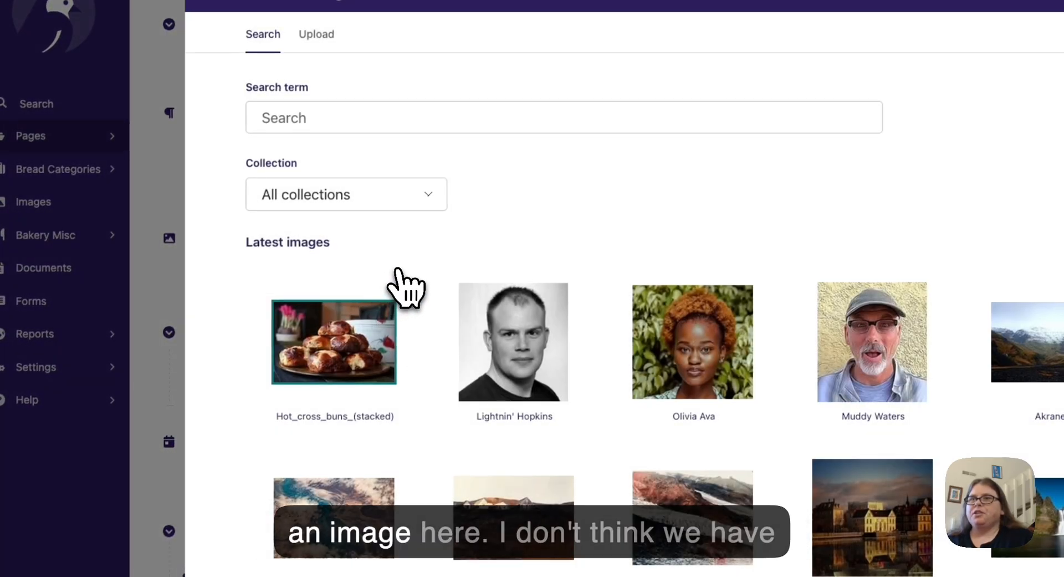
{"action": "scroll", "coordinate": [403, 285], "scroll_direction": "down", "scroll_amount": 3}
{"action": "scroll", "coordinate": [404, 285], "scroll_direction": "down", "scroll_amount": 2}
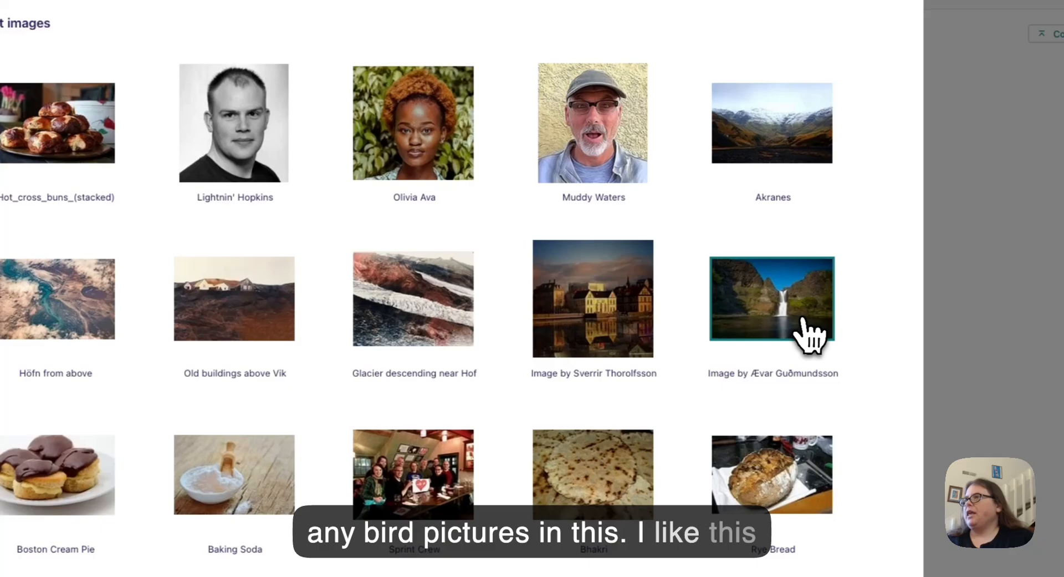
{"action": "left_click", "coordinate": [867, 322]}
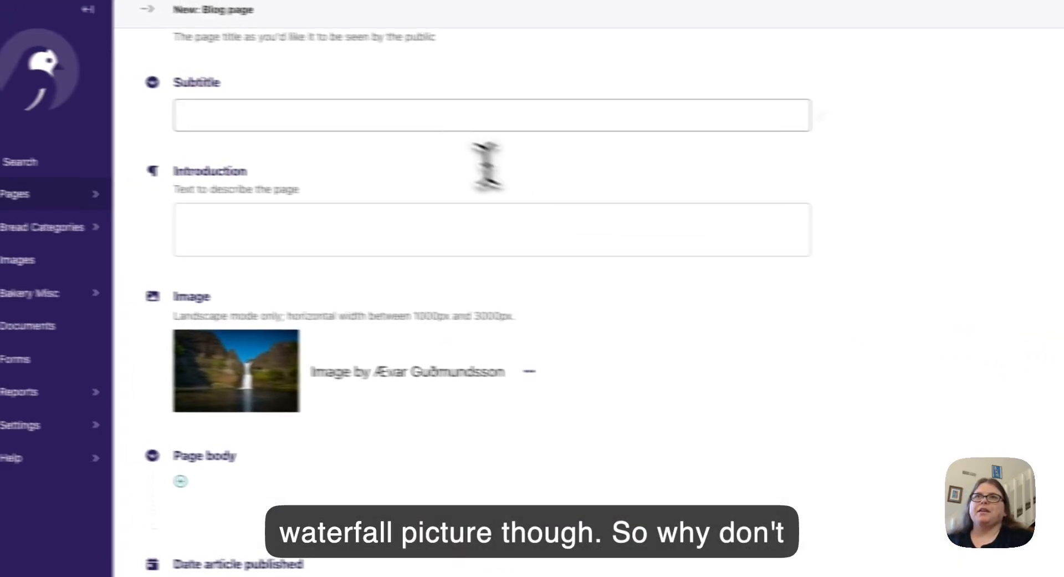
Set the blog page's subtitle to "Testing testing" and its introduction to "Birds are the bestest!"
{"action": "left_click", "coordinate": [375, 118]}
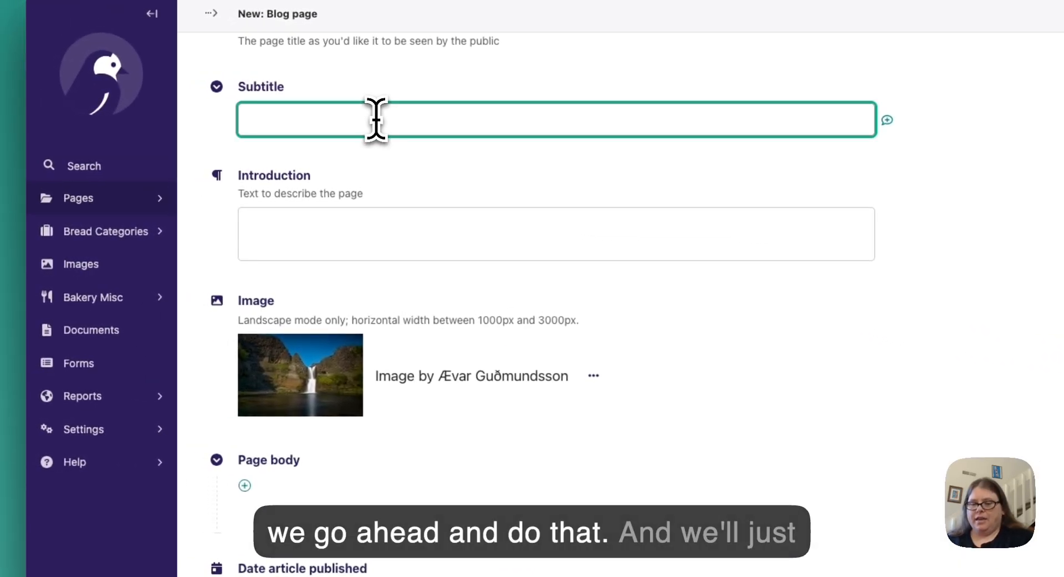
{"action": "type", "text": "Testint"}
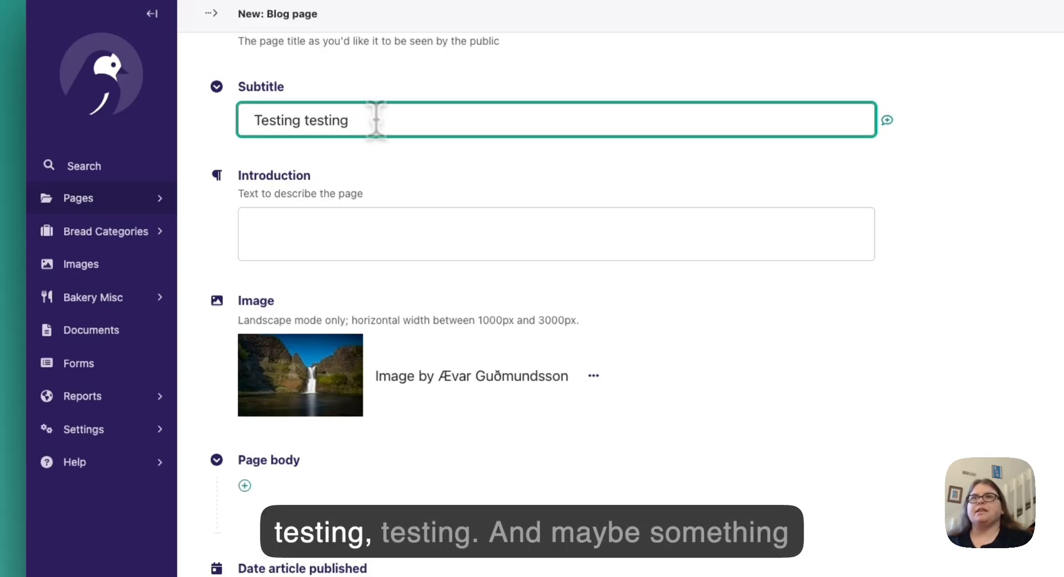
{"action": "left_click", "coordinate": [305, 243]}
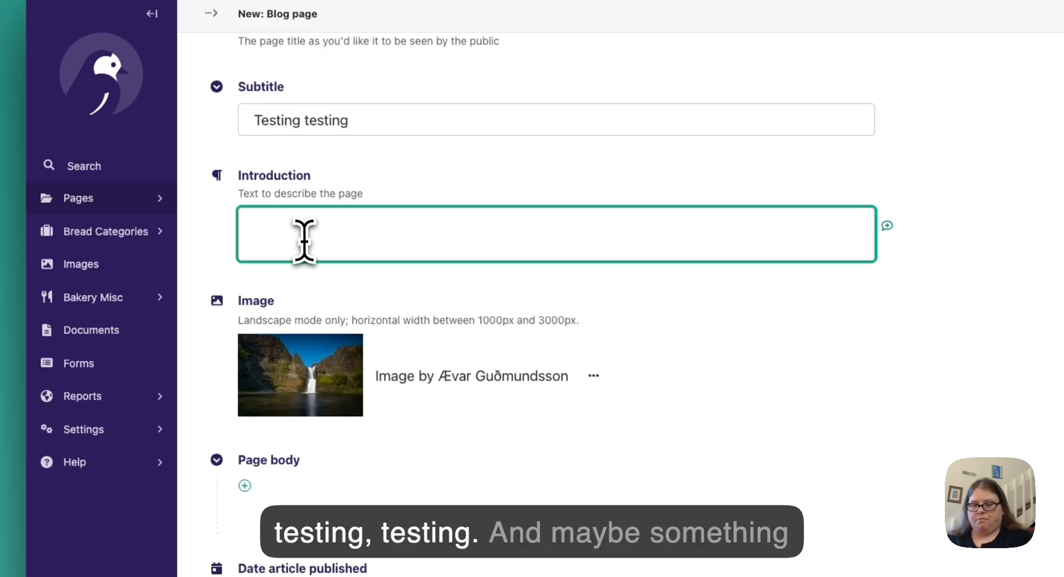
{"action": "type", "text": "Biur"}
{"action": "key", "text": "BackSpace"}
{"action": "key", "text": "BackSpace"}
{"action": "type", "text": "rd"}
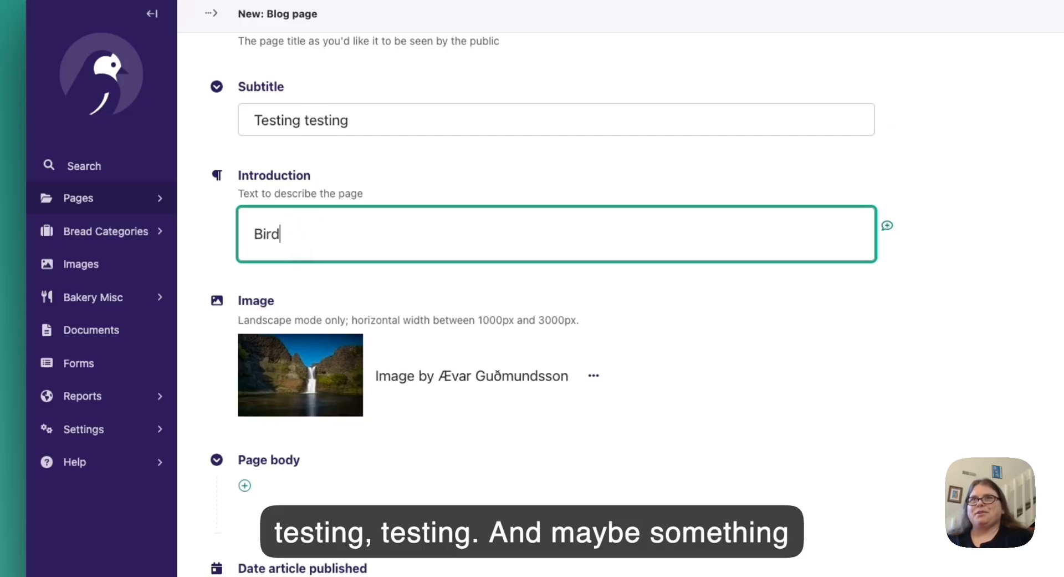
{"action": "type", "text": "s are the bestest"}
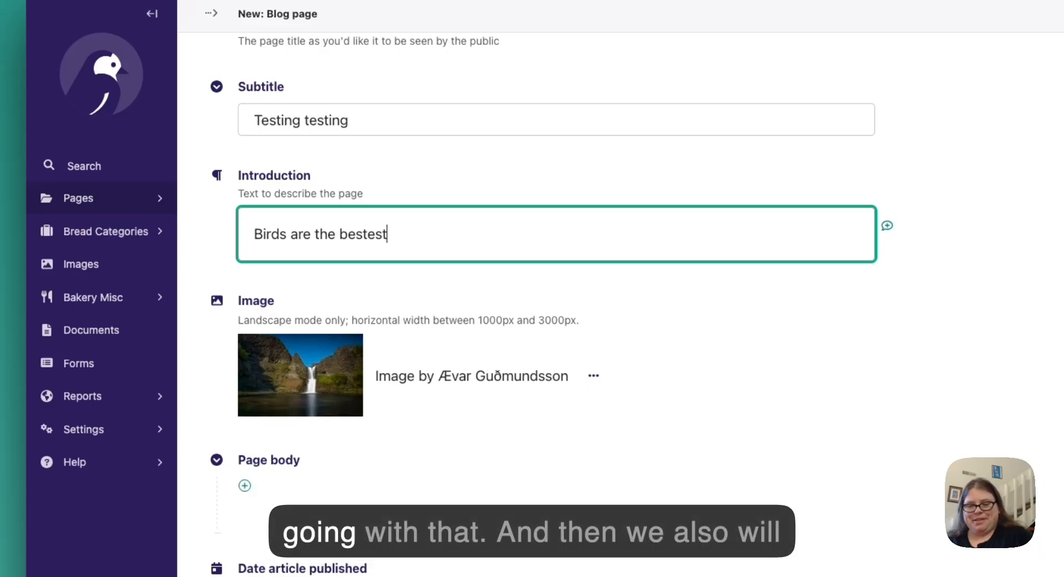
{"action": "type", "text": "!"}
Add a paragraph block to the page body with the text "Birds are the greatest!"
{"action": "scroll", "coordinate": [316, 318], "scroll_direction": "down", "scroll_amount": 4}
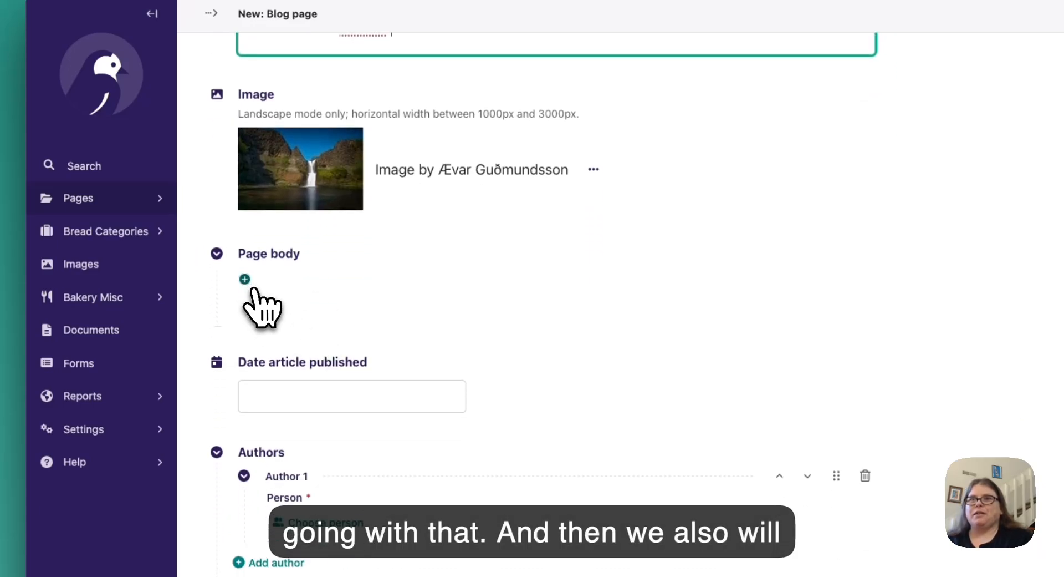
{"action": "left_click", "coordinate": [246, 280]}
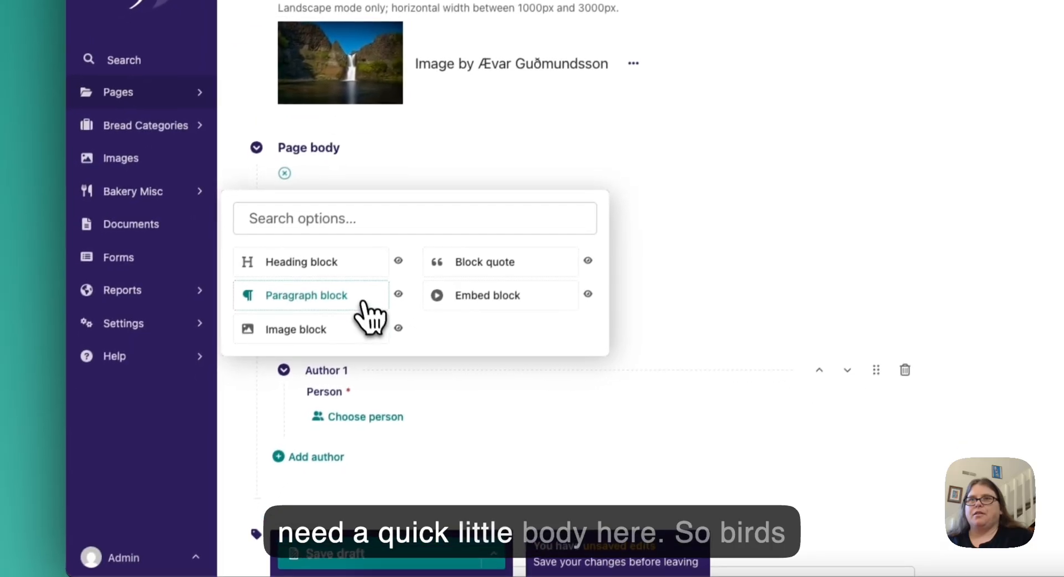
{"action": "left_click", "coordinate": [366, 305]}
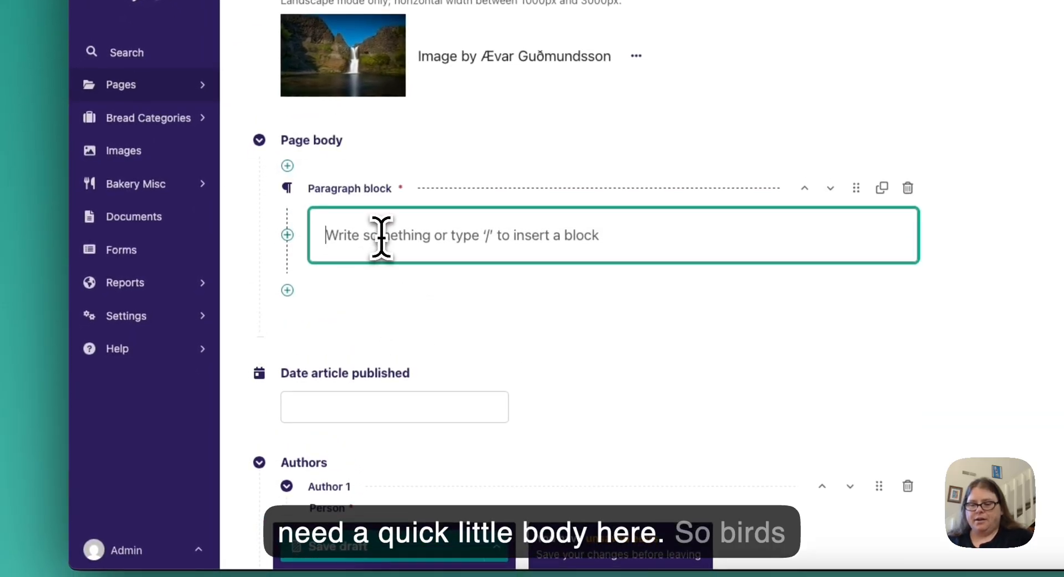
{"action": "type", "text": "Bu"}
{"action": "key", "text": "BackSpace"}
{"action": "type", "text": "irds are the"}
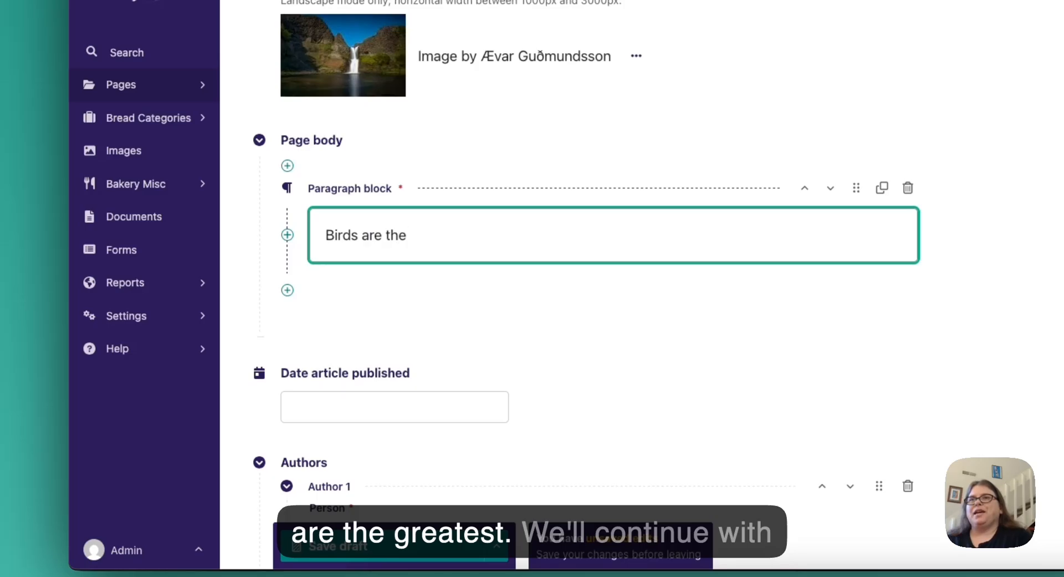
{"action": "type", "text": " greatest!"}
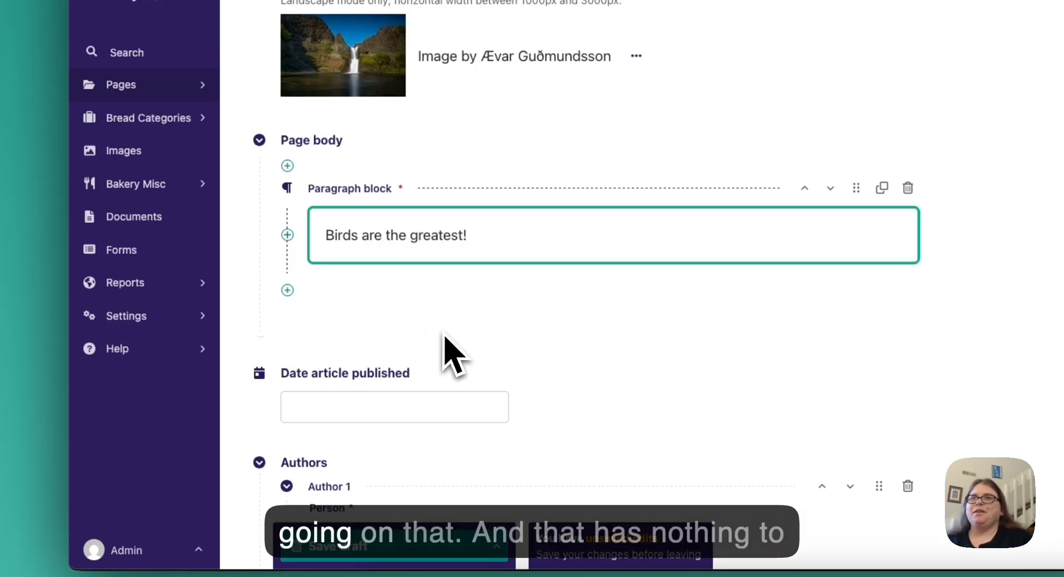
Set the article's publication date to 2025-02-26
{"action": "scroll", "coordinate": [447, 352], "scroll_direction": "down", "scroll_amount": 3}
{"action": "scroll", "coordinate": [447, 352], "scroll_direction": "down", "scroll_amount": 2}
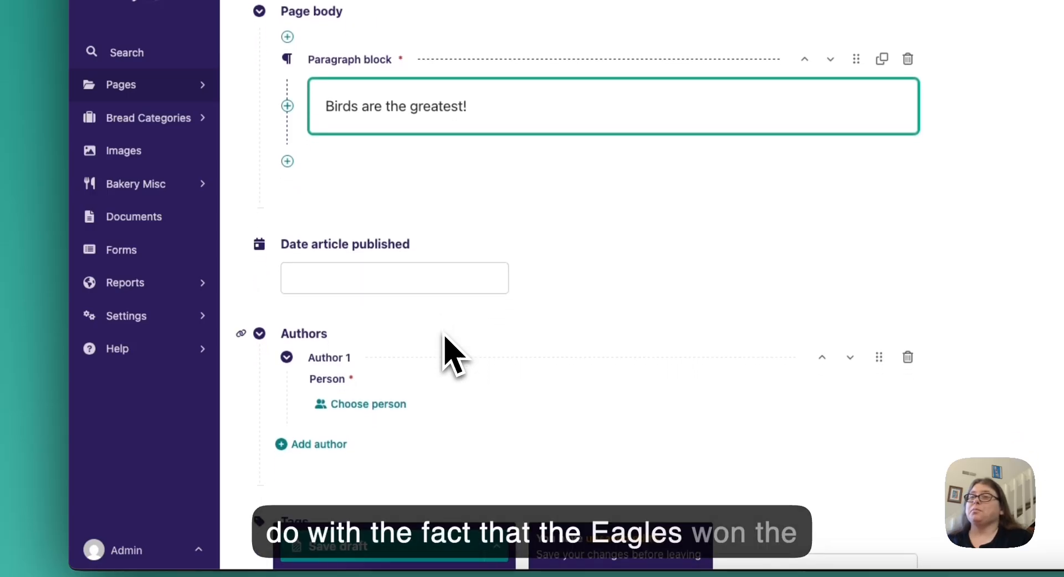
{"action": "left_click", "coordinate": [402, 280]}
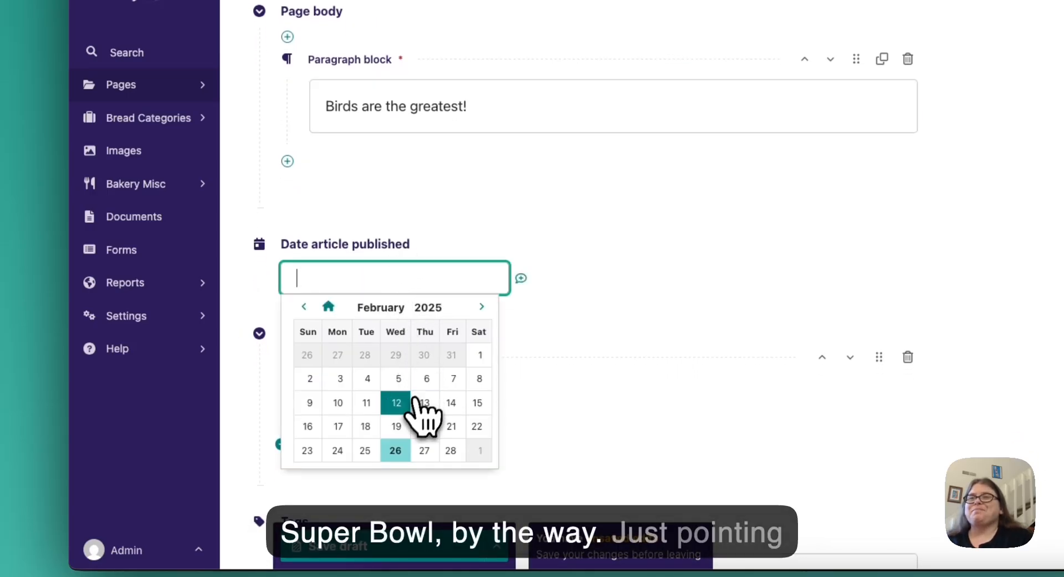
{"action": "left_click", "coordinate": [397, 448]}
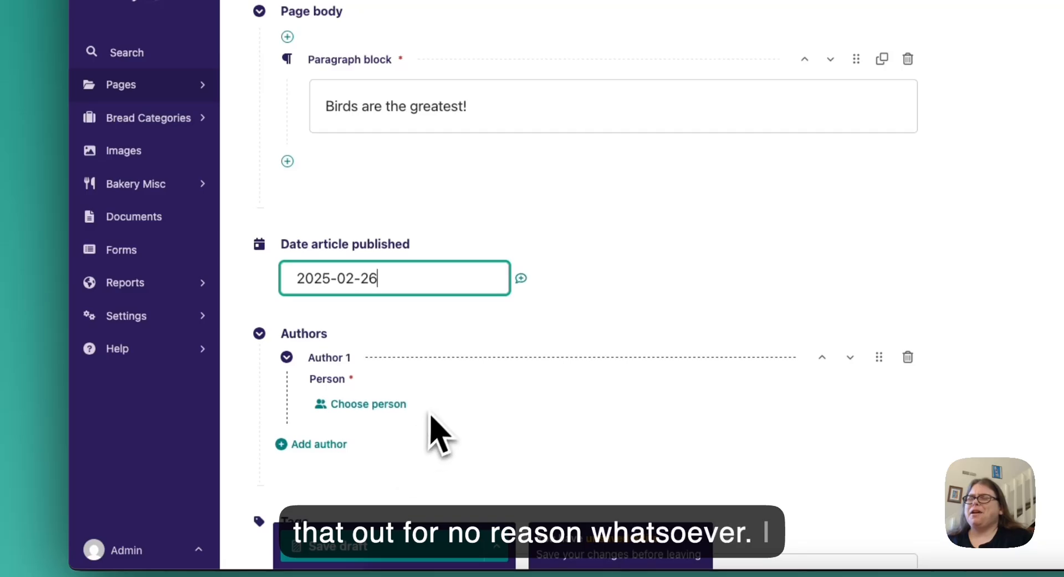
Assign the first person in the list of available people as Author 1 of the blog page
{"action": "scroll", "coordinate": [452, 395], "scroll_direction": "down", "scroll_amount": 2}
{"action": "scroll", "coordinate": [453, 383], "scroll_direction": "down", "scroll_amount": 1}
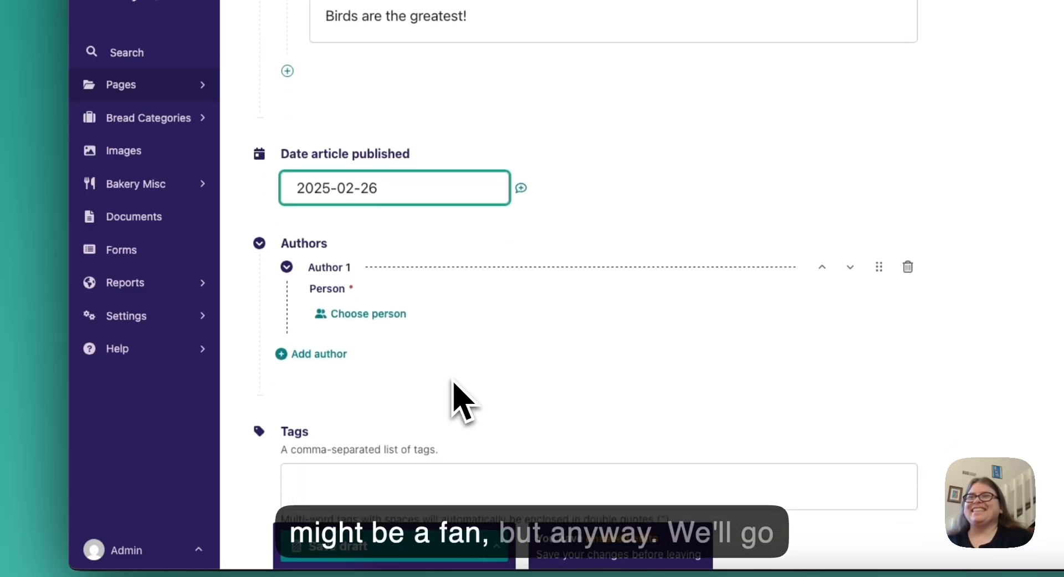
{"action": "left_click", "coordinate": [391, 314]}
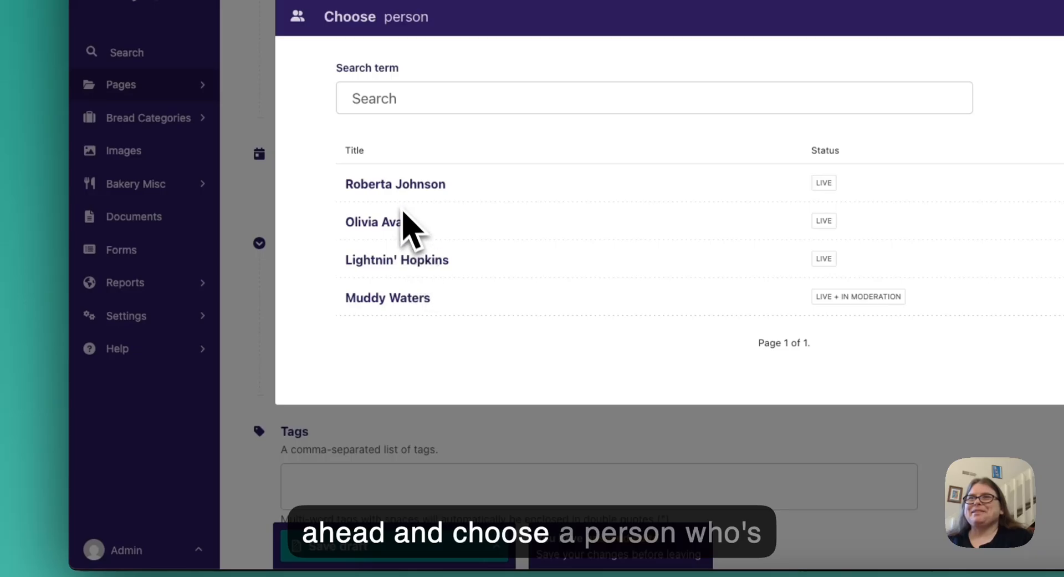
{"action": "left_click", "coordinate": [401, 184]}
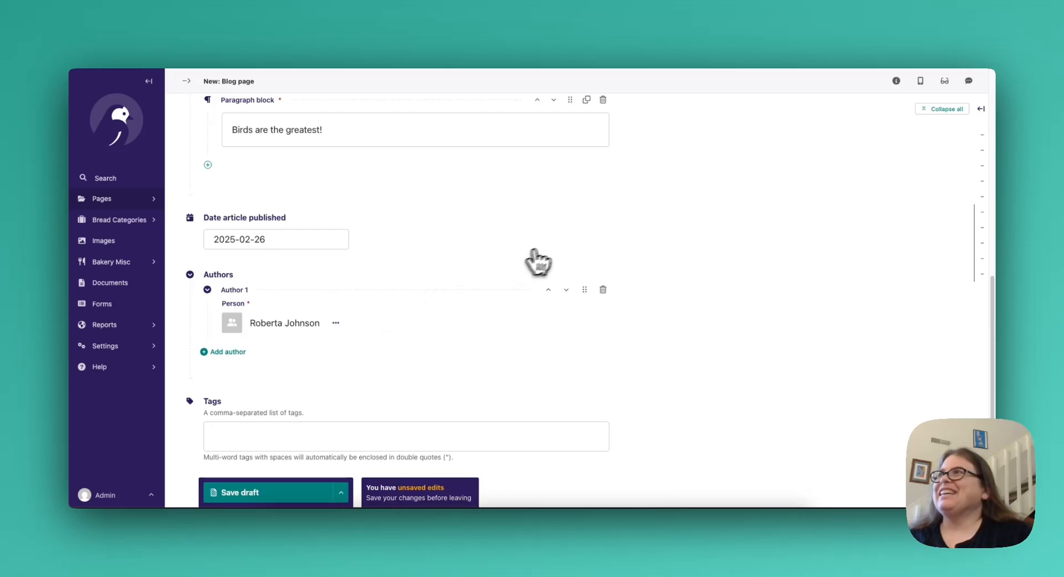
Preview the blog page in mobile size with a widened preview area, look through it, and close the preview
{"action": "left_click", "coordinate": [920, 82]}
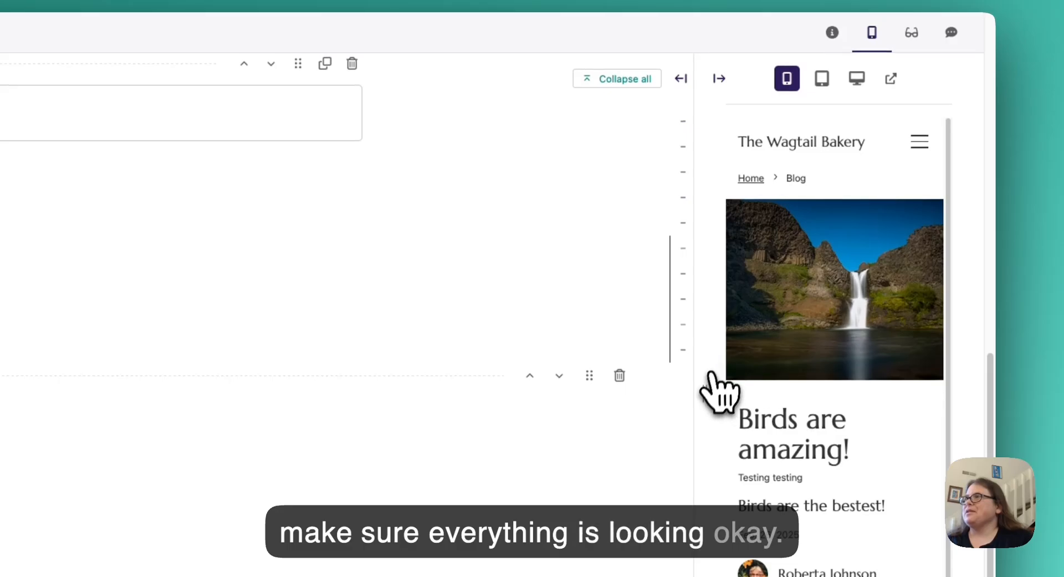
{"action": "left_click_drag", "start_coordinate": [703, 385], "coordinate": [527, 376]}
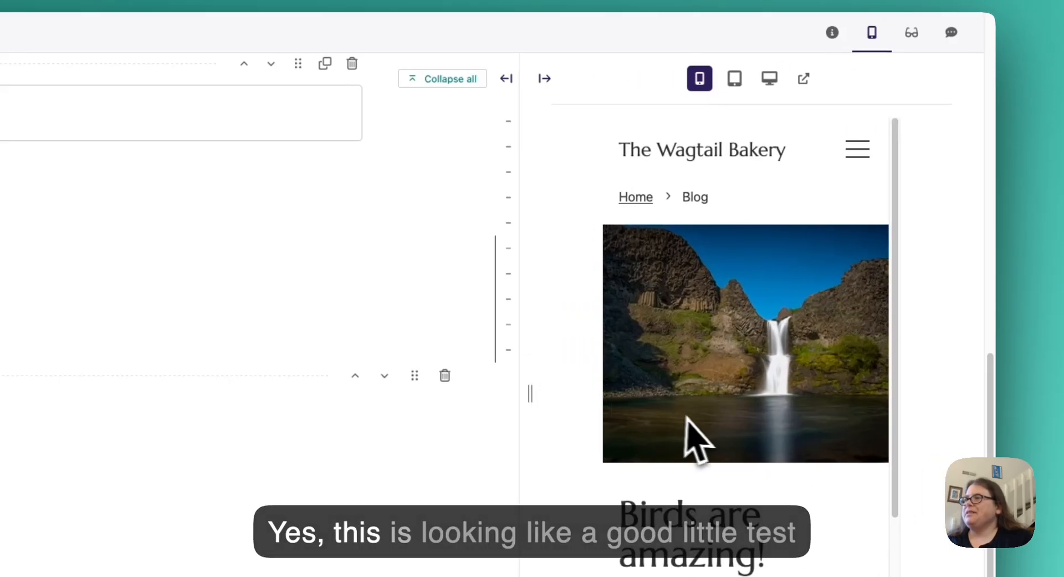
{"action": "scroll", "coordinate": [693, 436], "scroll_direction": "down", "scroll_amount": 5}
{"action": "scroll", "coordinate": [706, 438], "scroll_direction": "up", "scroll_amount": 5}
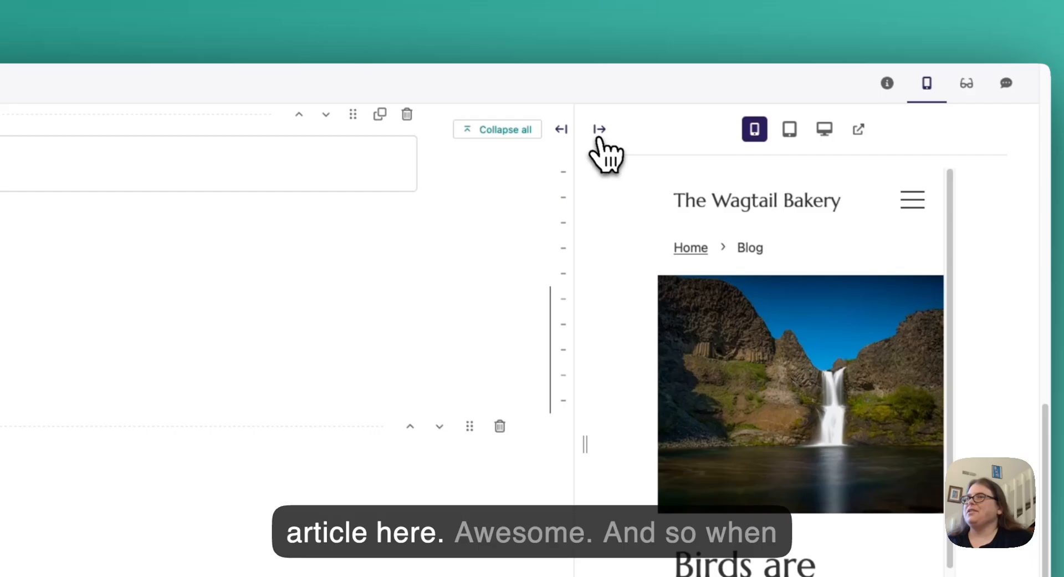
{"action": "left_click", "coordinate": [556, 88]}
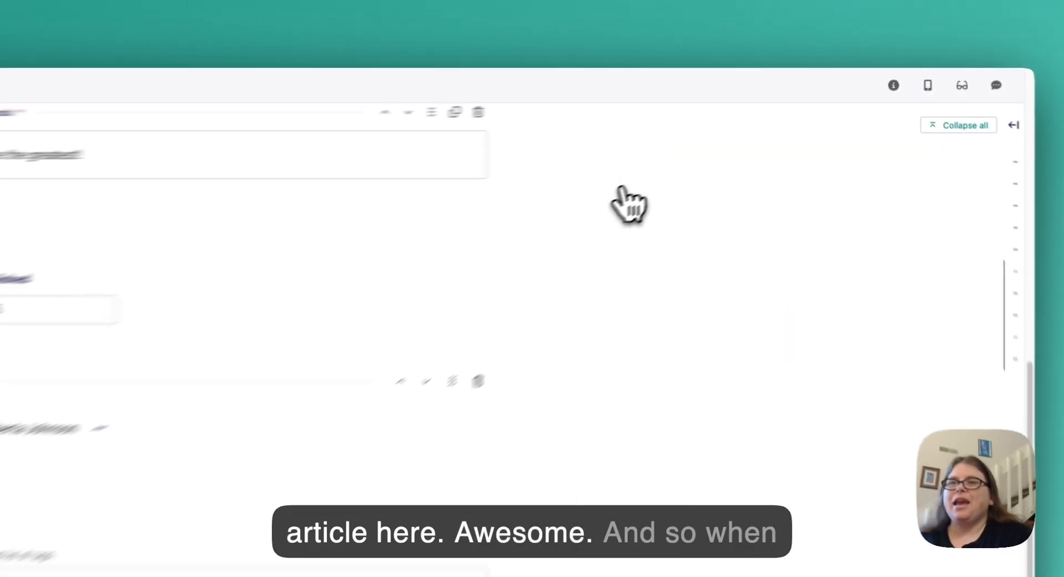
Save the blog page as a draft and submit it to the Blog editor approval workflow
{"action": "left_click", "coordinate": [304, 492]}
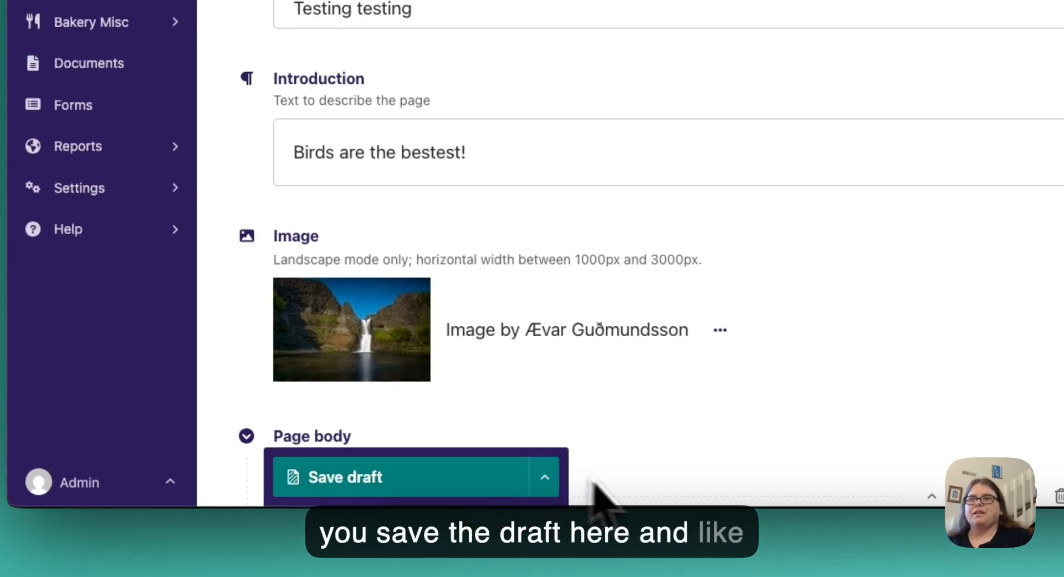
{"action": "left_click", "coordinate": [545, 477]}
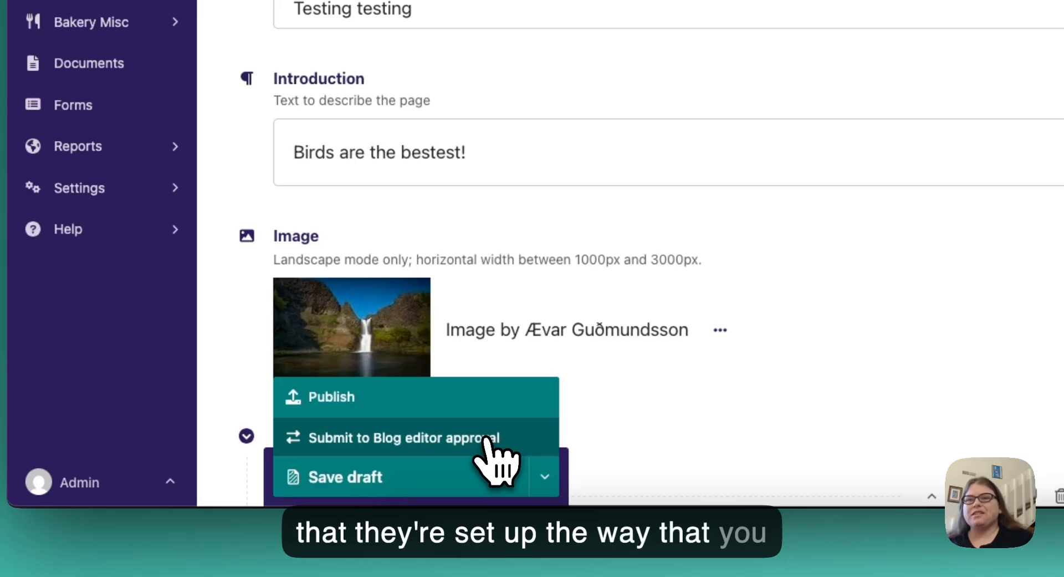
{"action": "left_click", "coordinate": [443, 438]}
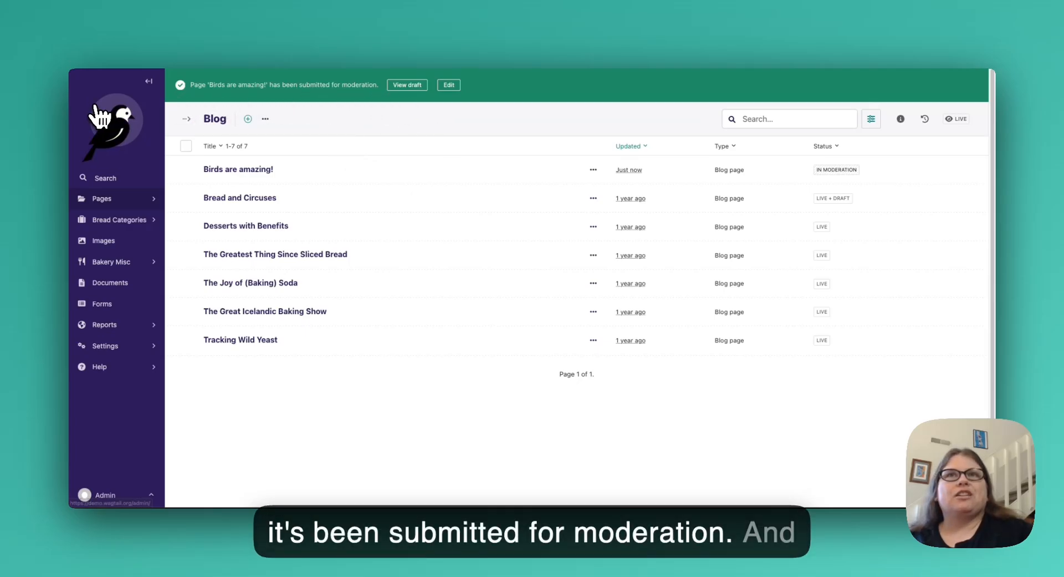
Open the admin dashboard to examine the pages in a workflow and those awaiting review
{"action": "left_click", "coordinate": [118, 117]}
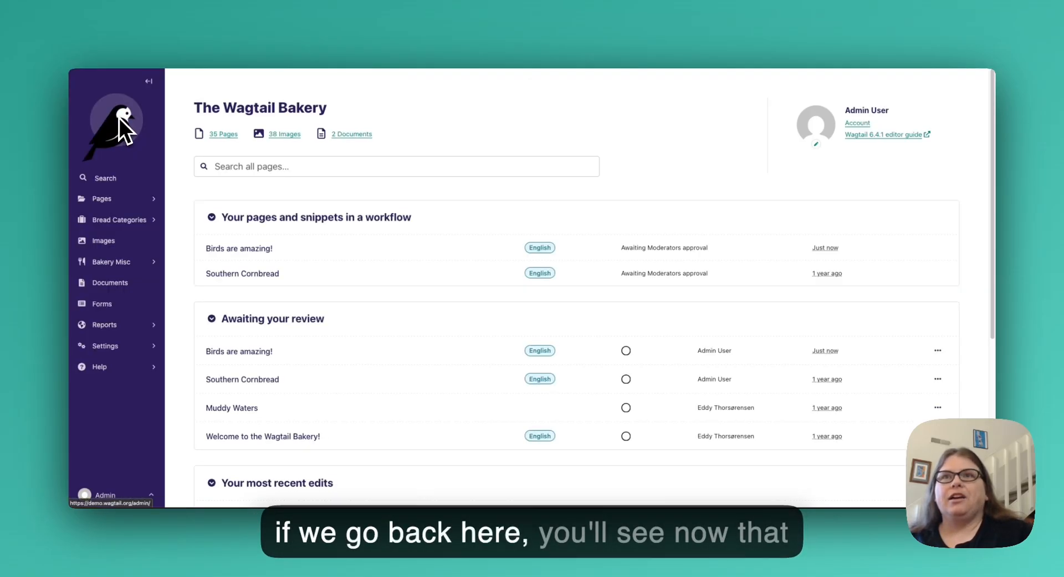